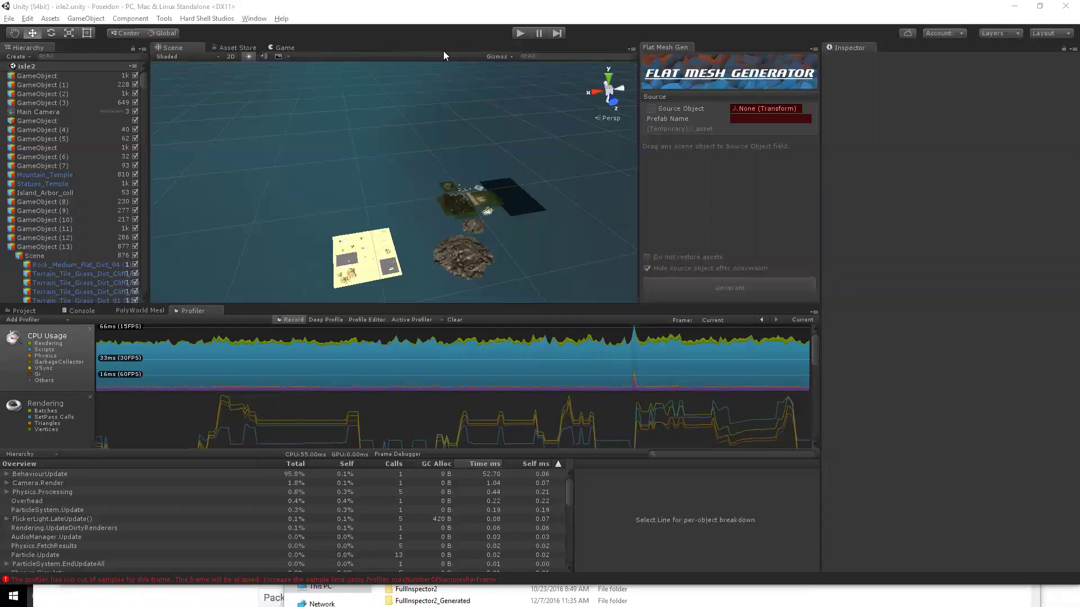
Fly the Scene camera from the island overview down to just above the walled village.
right_click_drag(397, 161, 316, 222)
key("w")
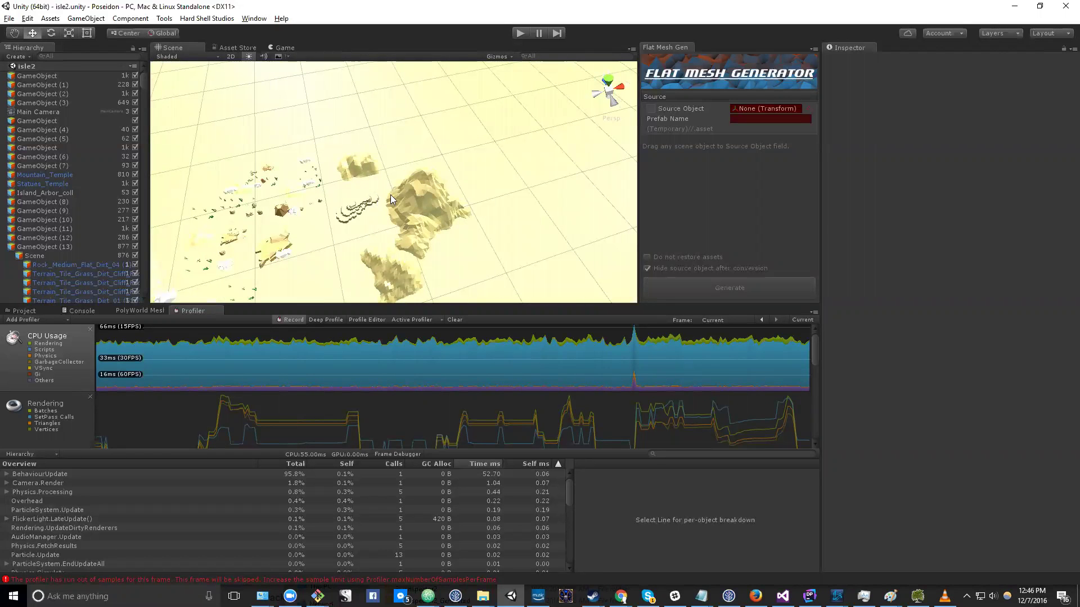
right_click_drag(396, 194, 423, 216)
scroll(422, 213, "up", 8)
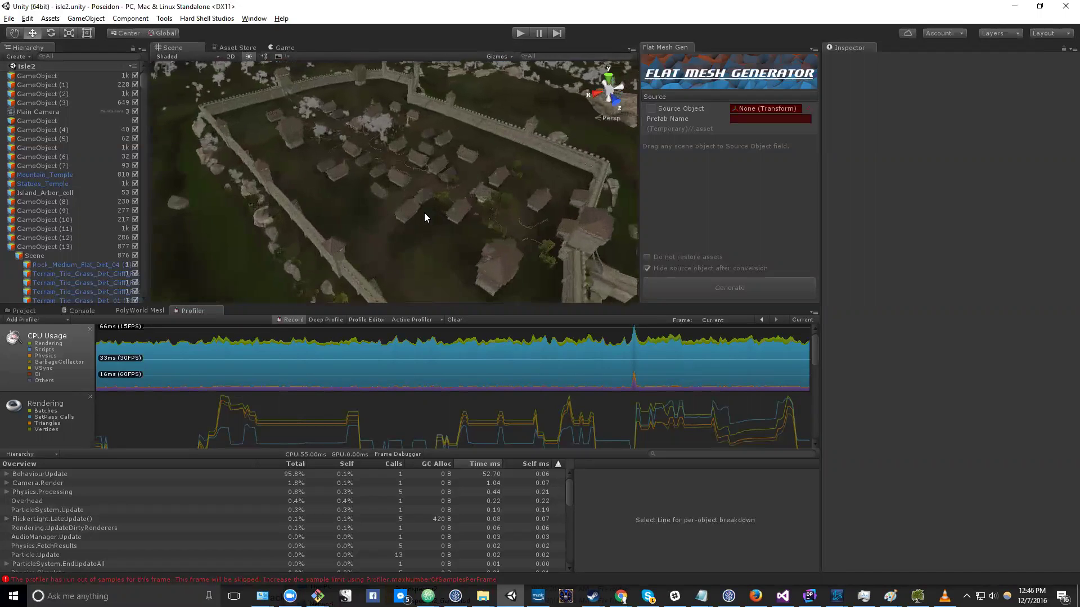
scroll(423, 216, "up", 8)
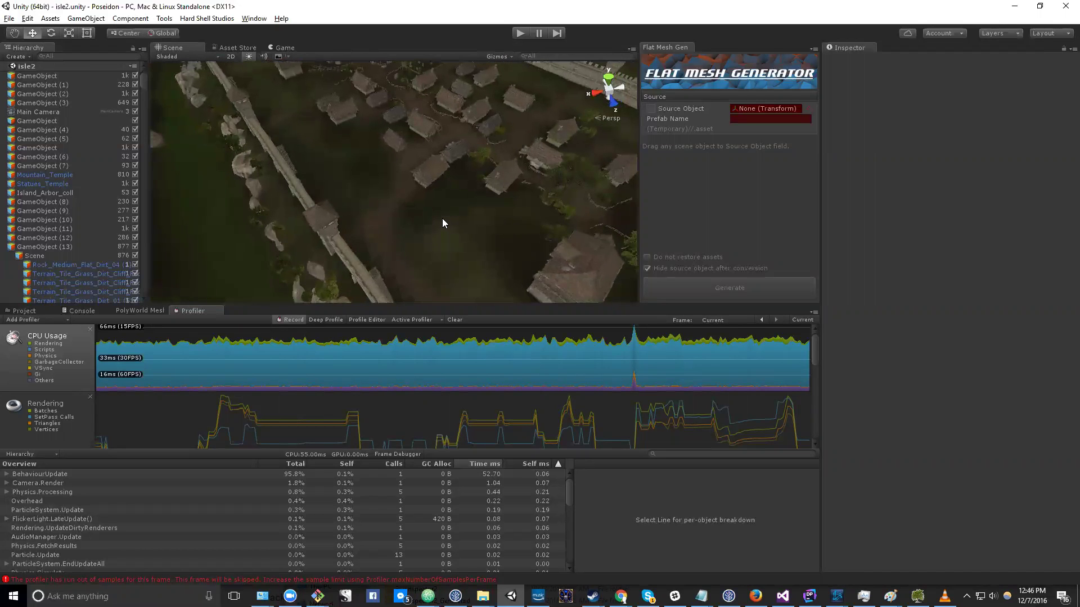
Select the terrain under the village and start Play mode.
left_click(405, 192)
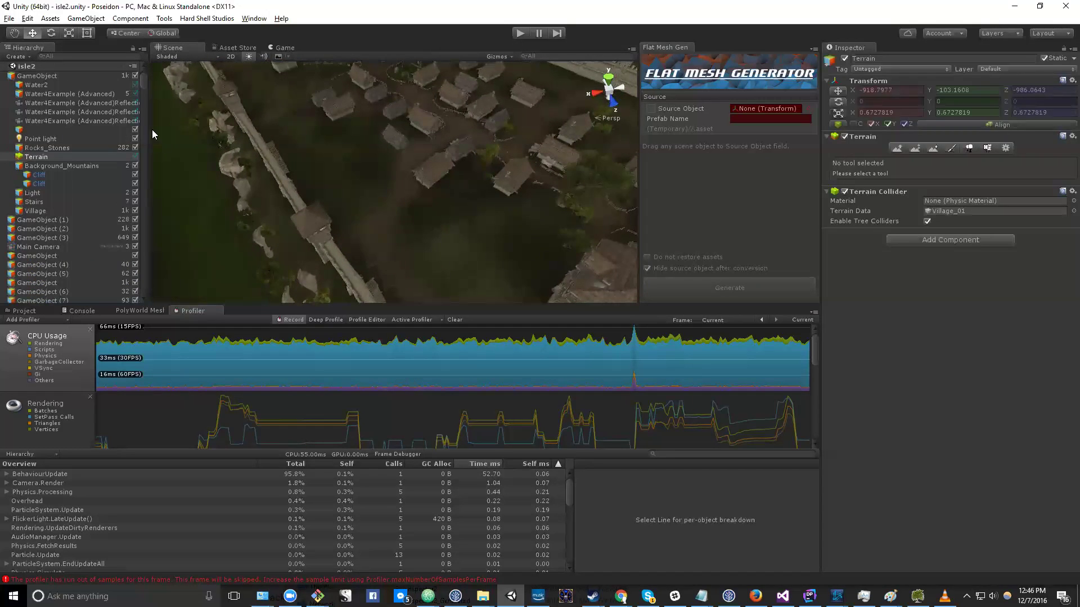
left_click(521, 33)
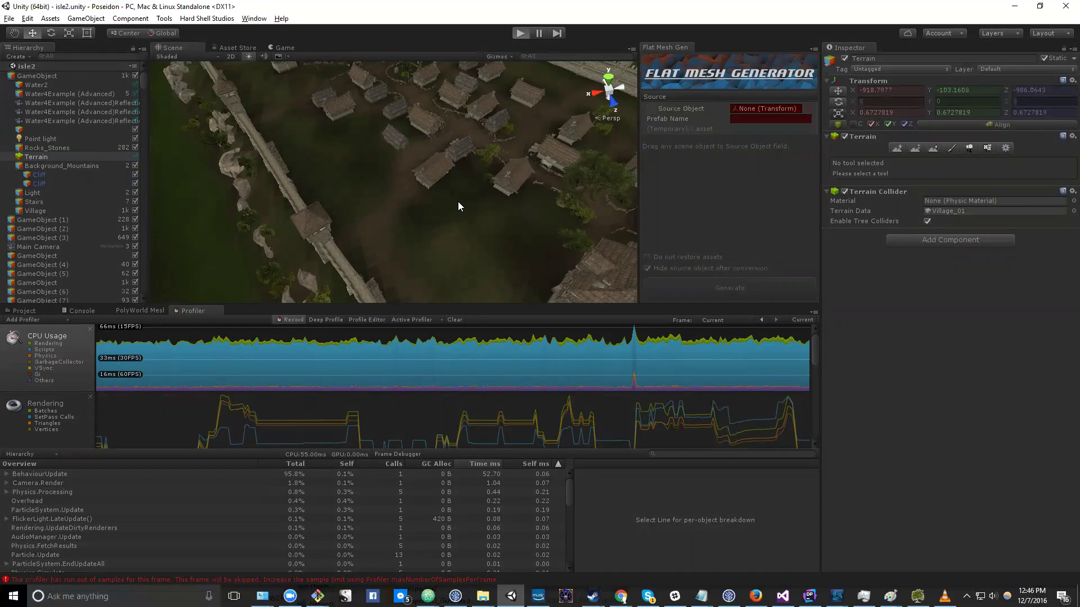
Run the village scene in Play mode for about two minutes, then stop it.
key("ctrl+p")
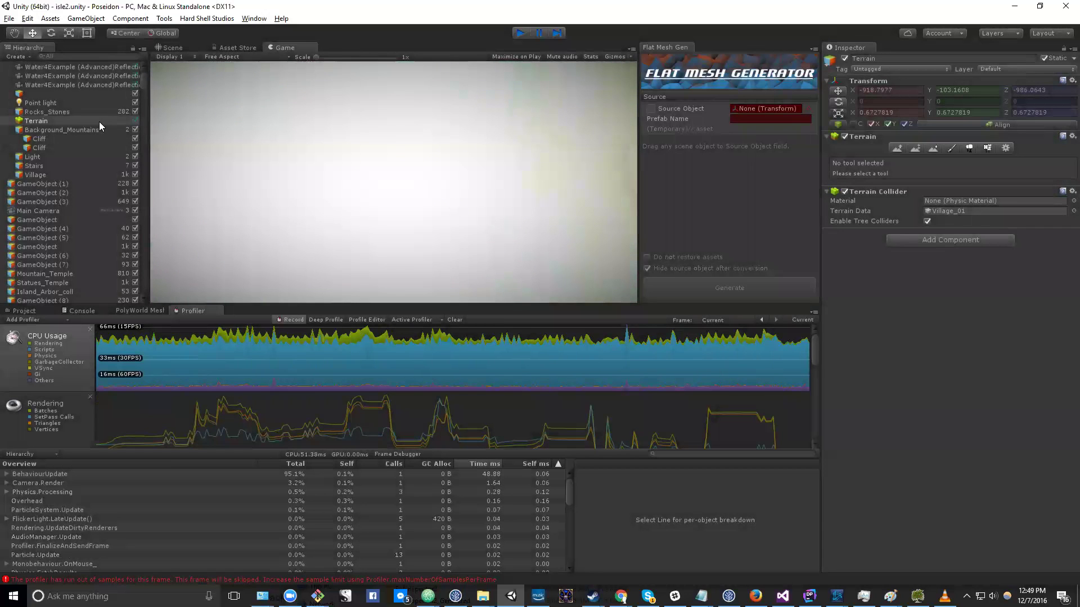
key("ctrl+p")
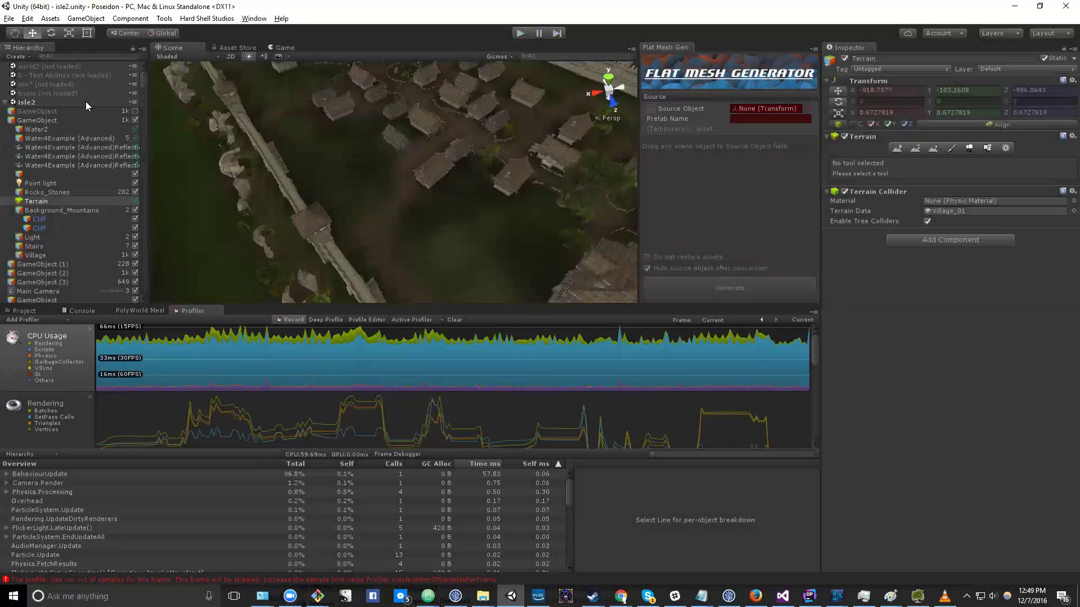
Select the GameObject with the Switch Shader script and run the scene again.
left_click(85, 120)
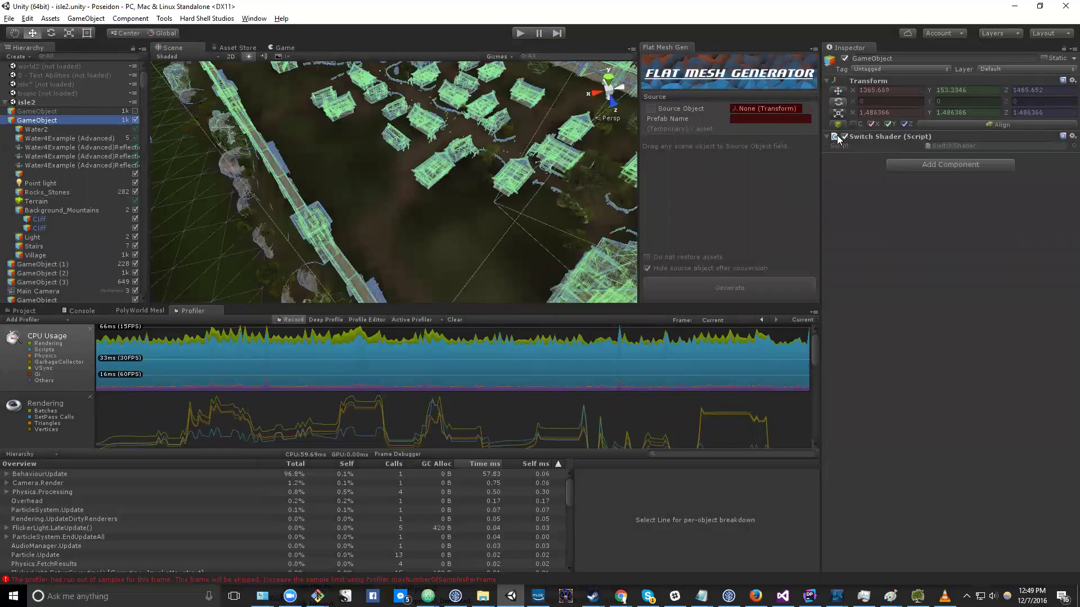
left_click(522, 34)
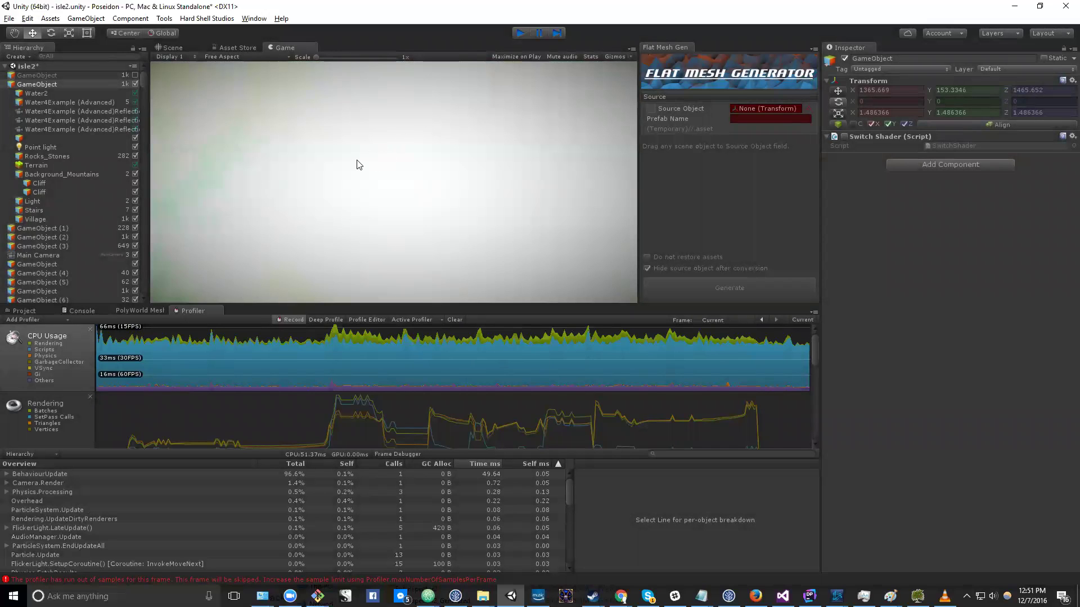
Stop Play mode, search the Project for 'poly', and open PolyTerrain's Shader list.
key("ctrl+p")
left_click(11, 120)
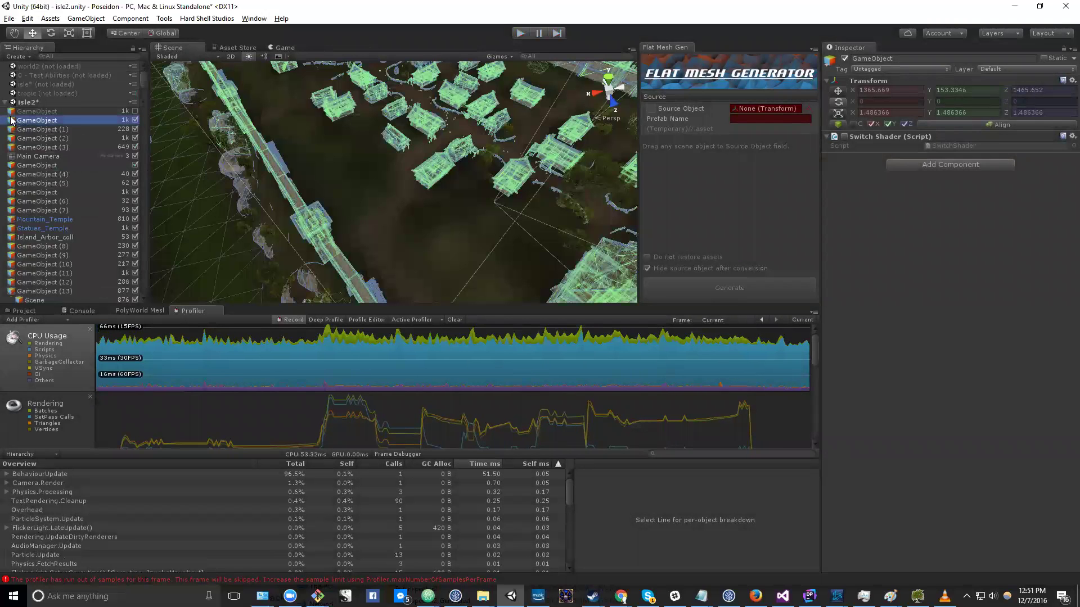
left_click(24, 311)
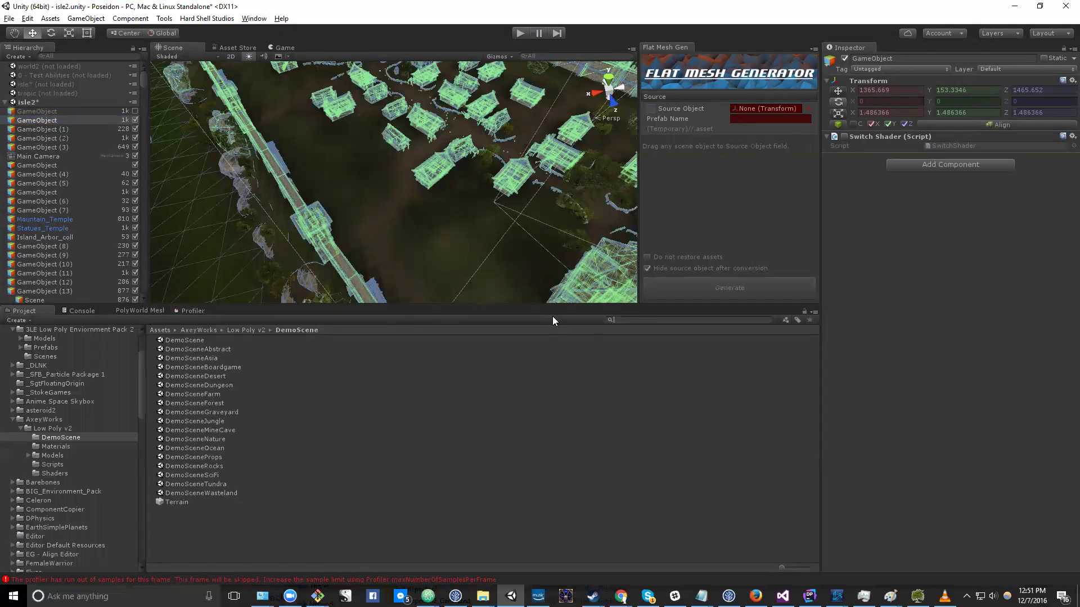
type("poly")
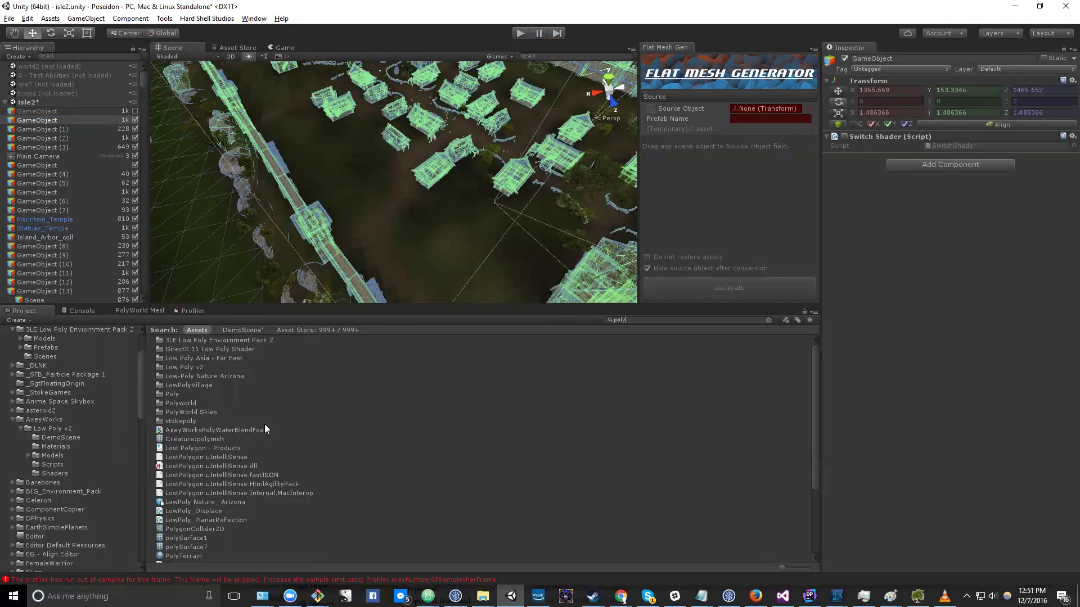
left_click(188, 555)
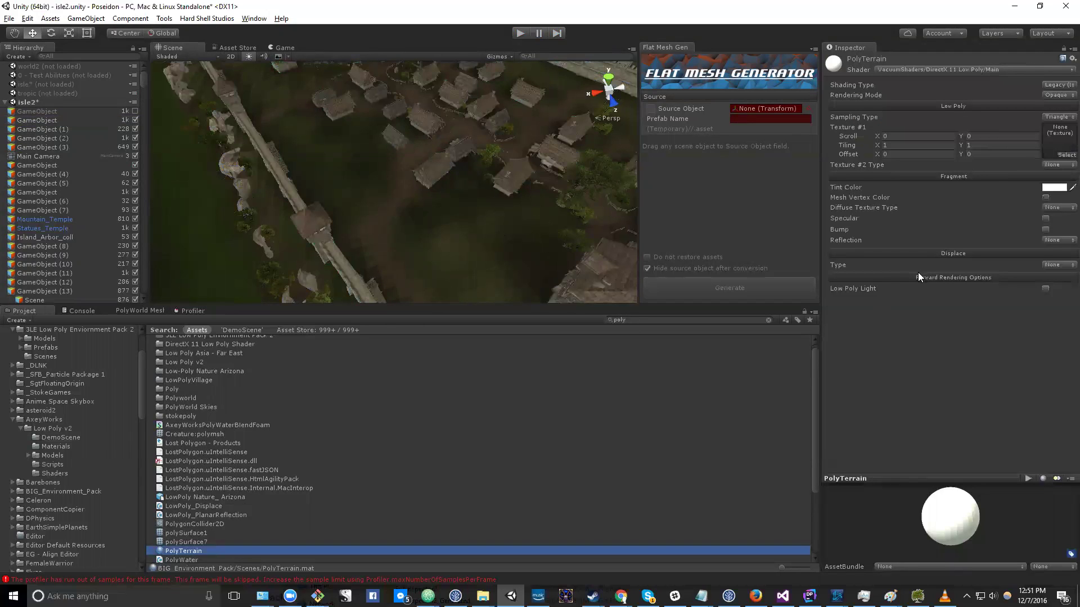
left_click(977, 69)
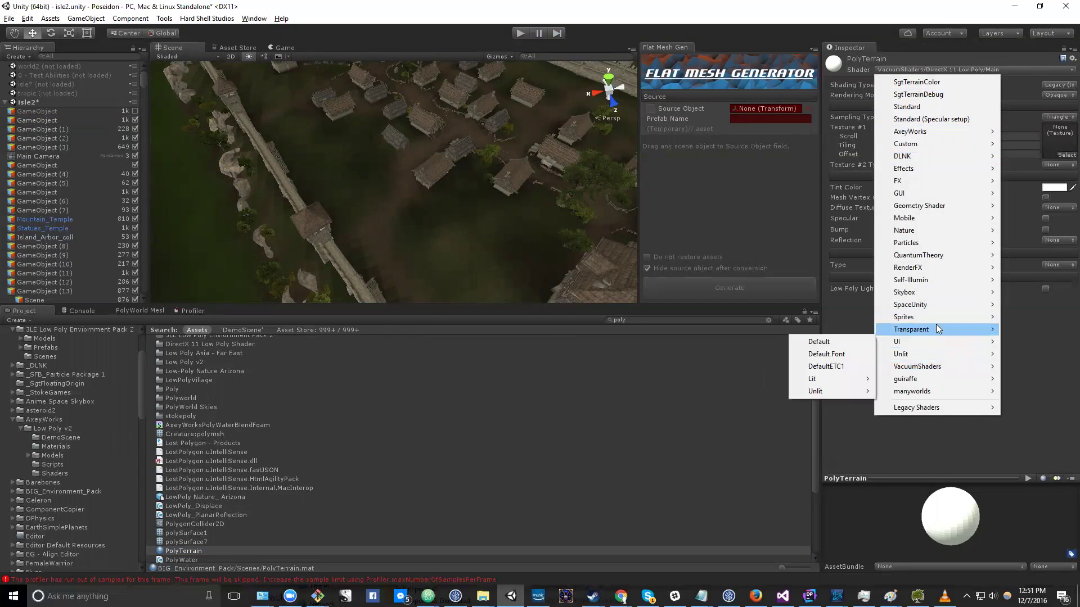
Switch PolyTerrain to Legacy Shaders/Diffuse and start Play mode to test it.
mouse_move(932, 305)
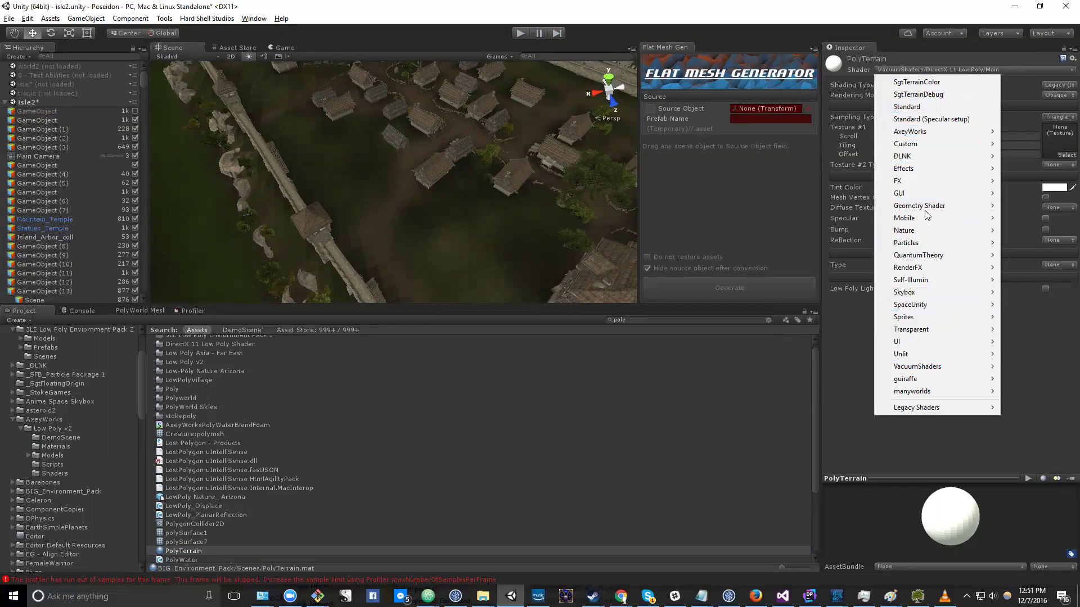
mouse_move(895, 411)
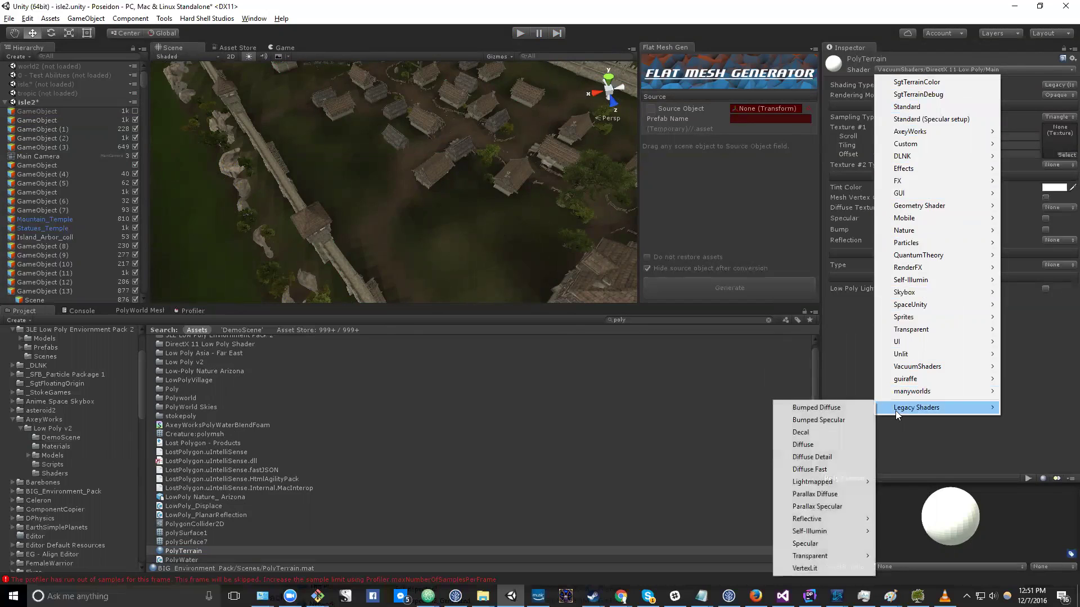
left_click(833, 444)
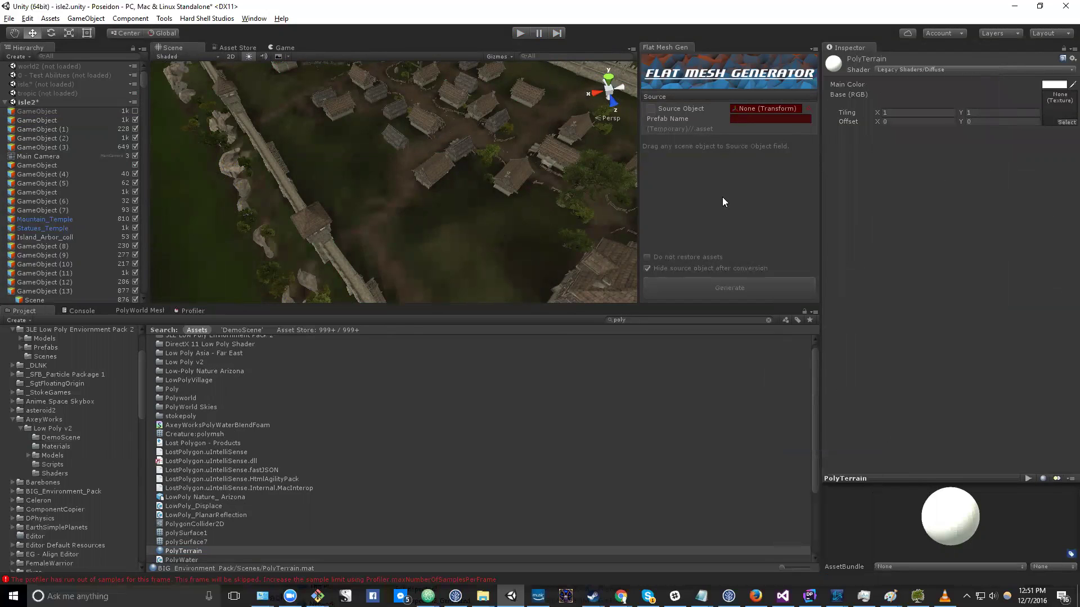
left_click(520, 32)
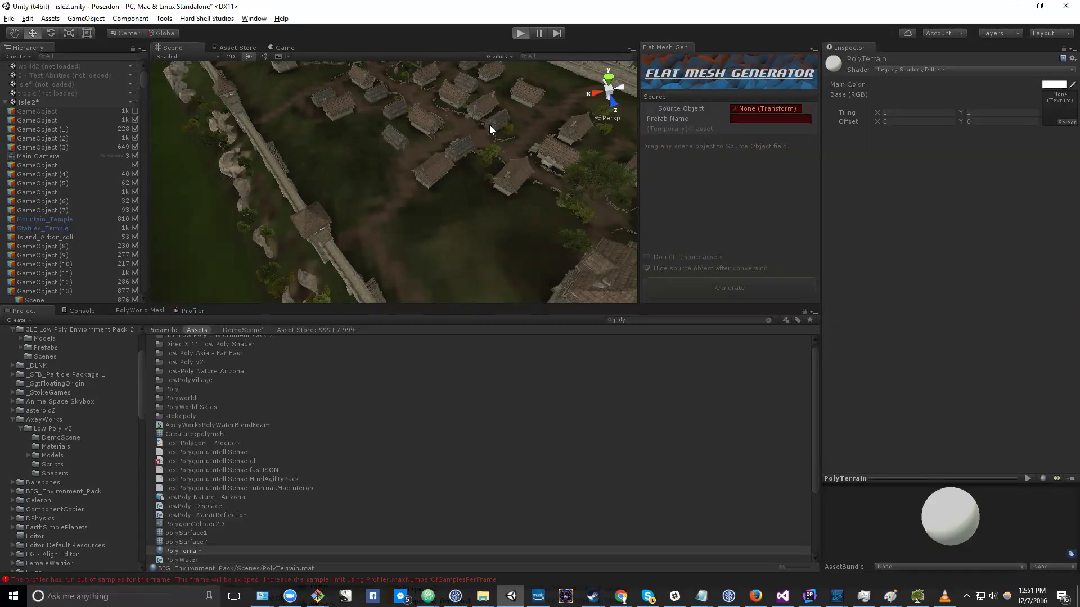
Run the scene with the Profiler graphs showing and set PolyTerrain to the Standard shader.
key("ctrl+p")
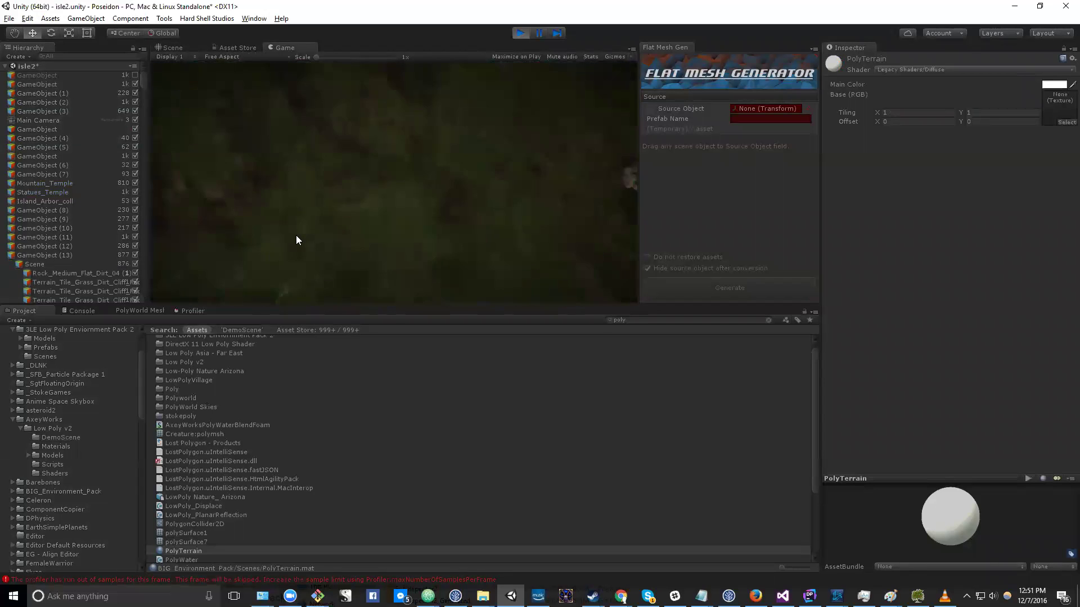
left_click(192, 310)
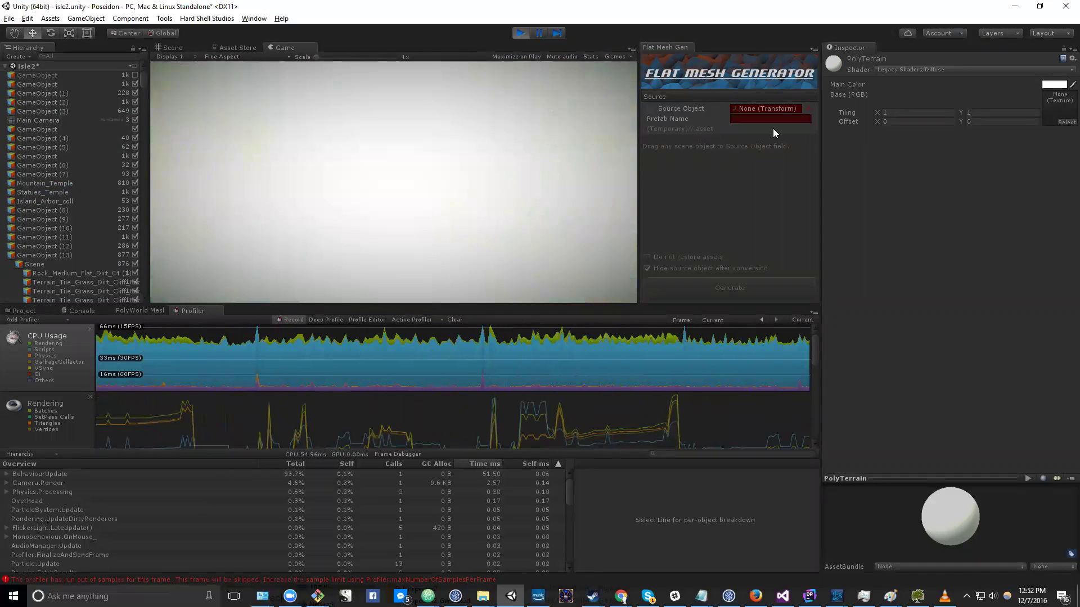
left_click(925, 68)
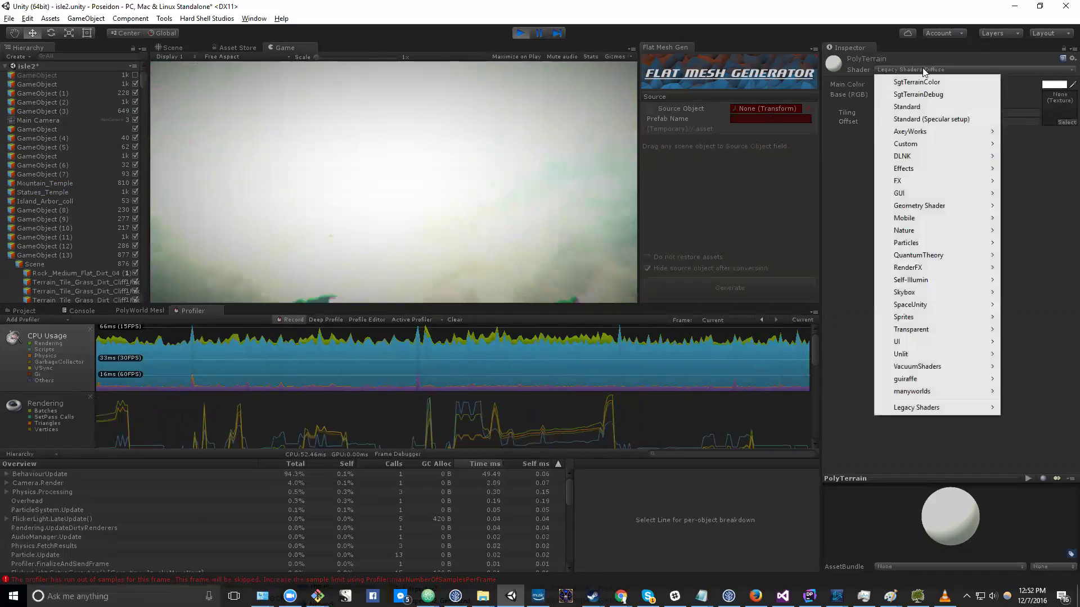
left_click(920, 107)
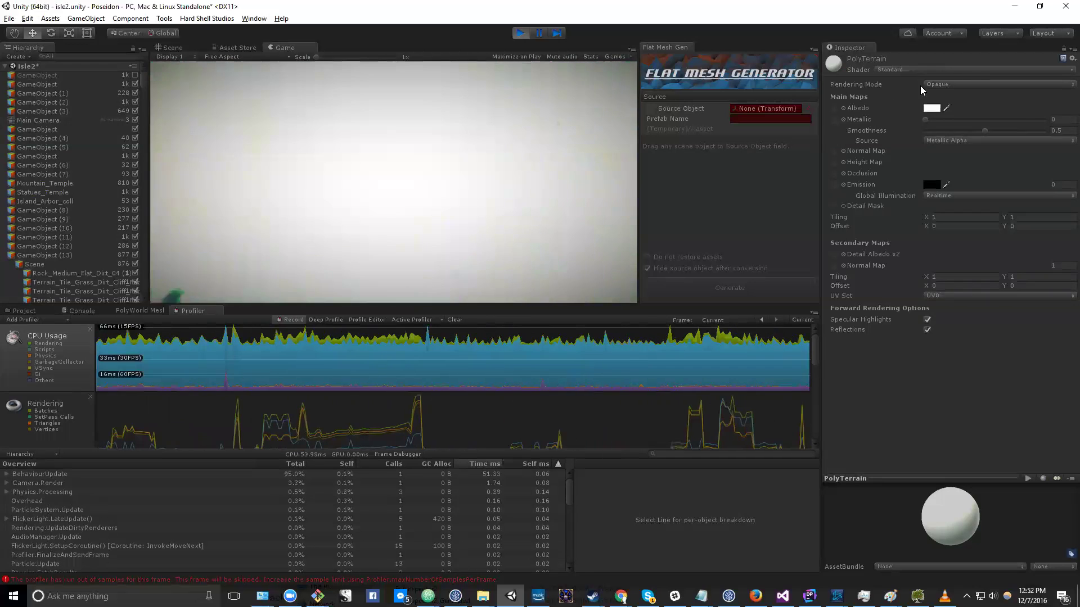
Browse PolyTerrain's shader list through the FX and DLNK submenus.
left_click(917, 69)
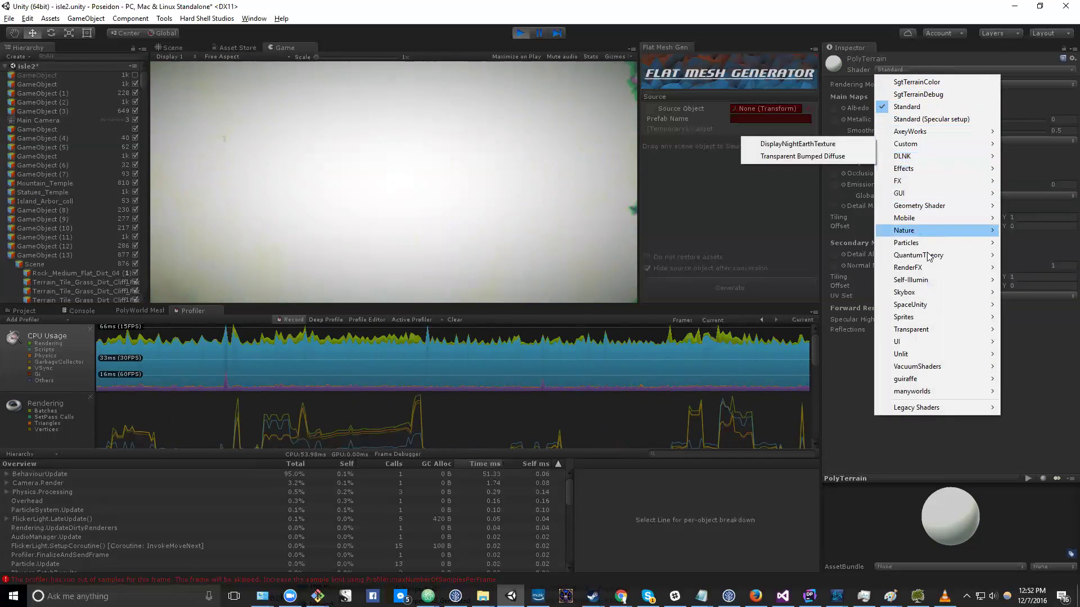
mouse_move(938, 271)
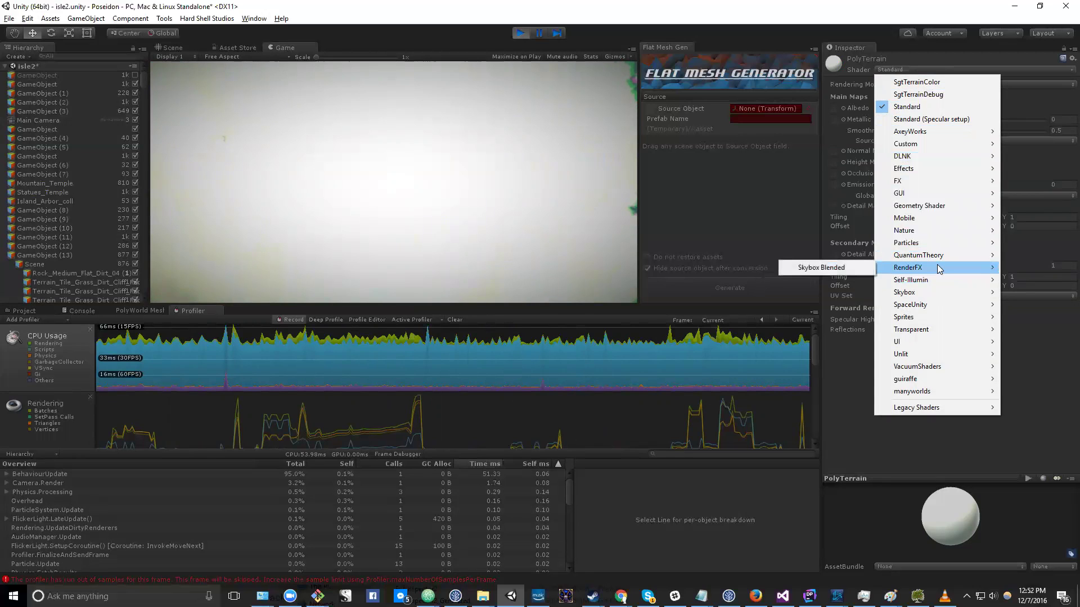
mouse_move(928, 330)
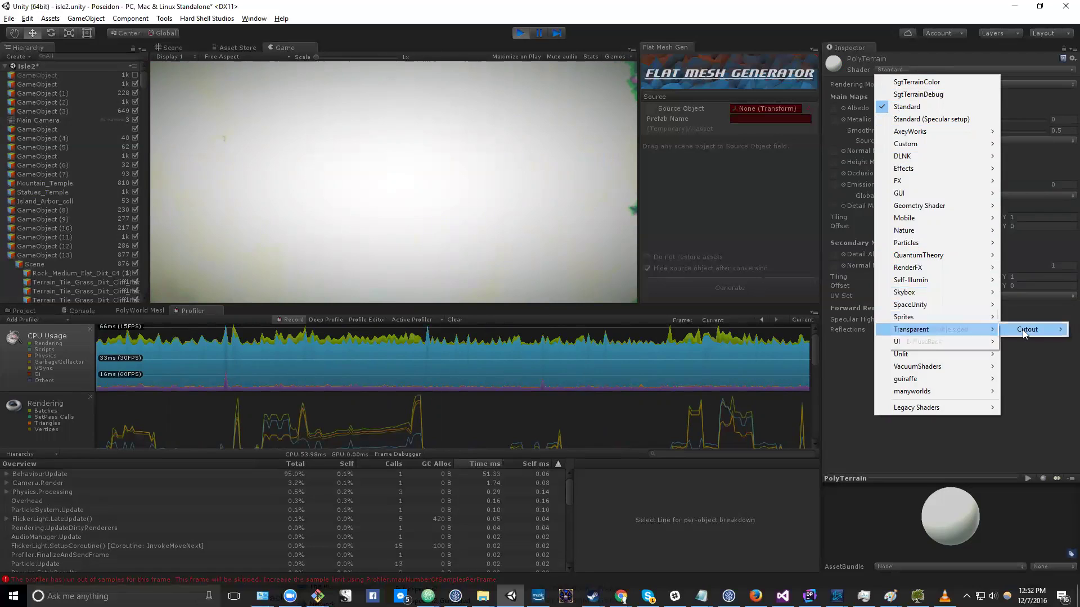
mouse_move(1022, 330)
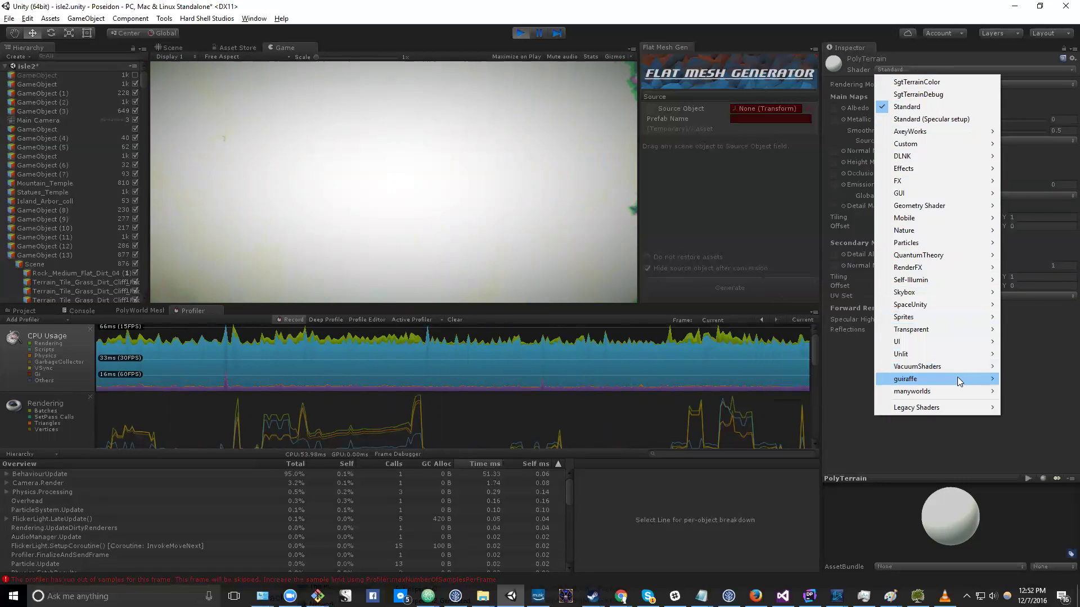
mouse_move(953, 395)
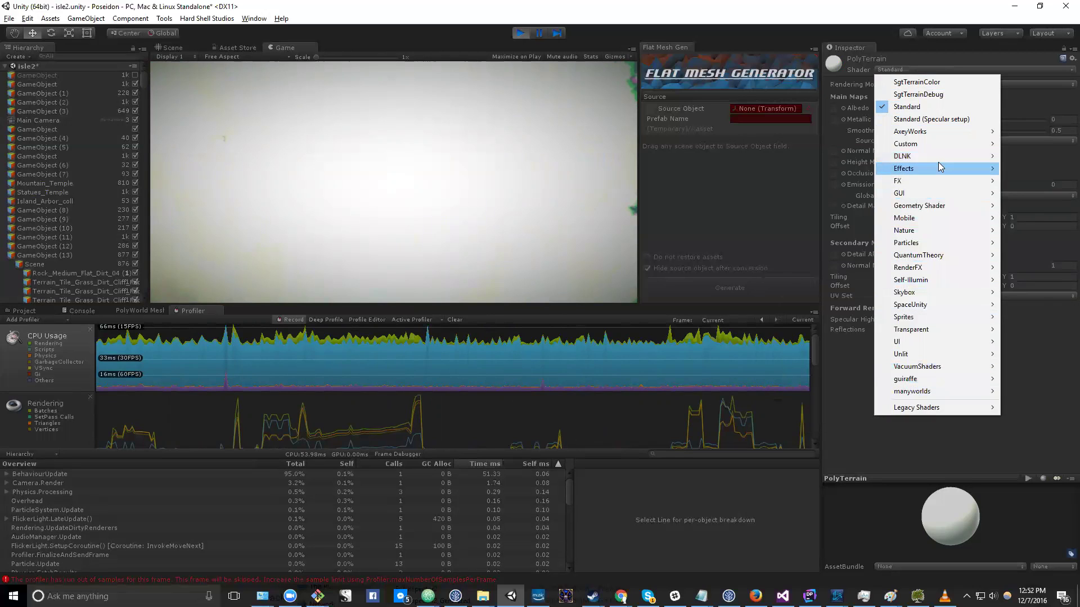
mouse_move(939, 182)
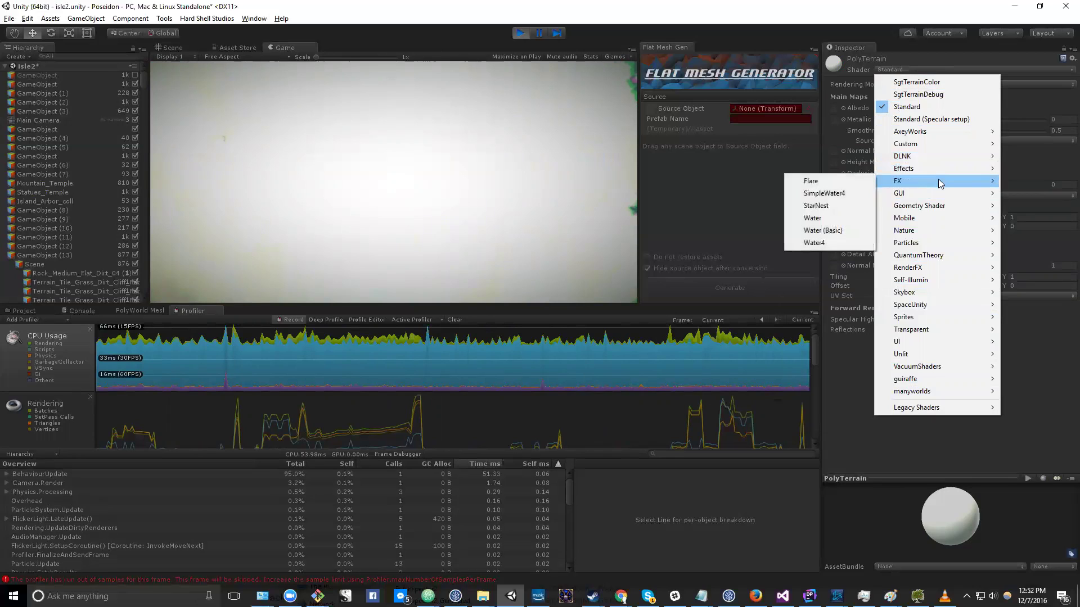
mouse_move(935, 158)
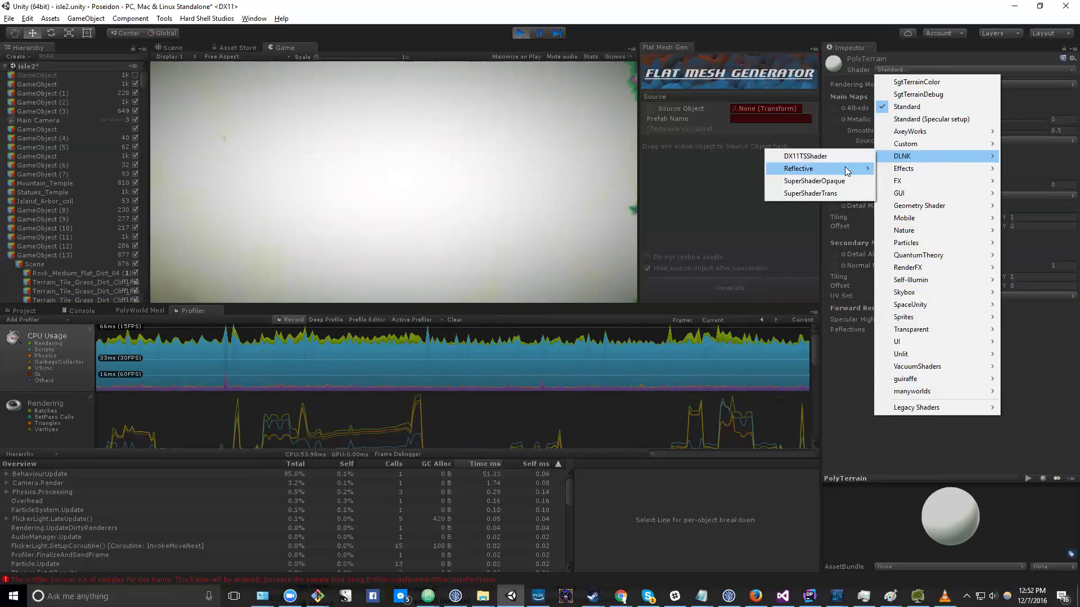
Try DLNK BumpReflectionLight on PolyTerrain, then settle on Standard (Specular setup).
left_click(899, 168)
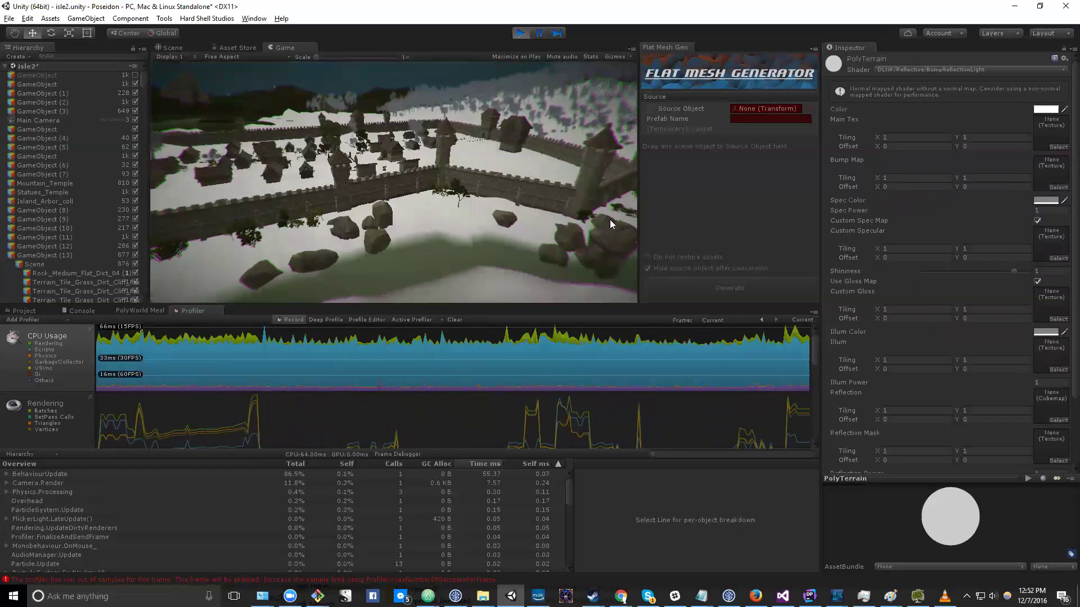
left_click(894, 70)
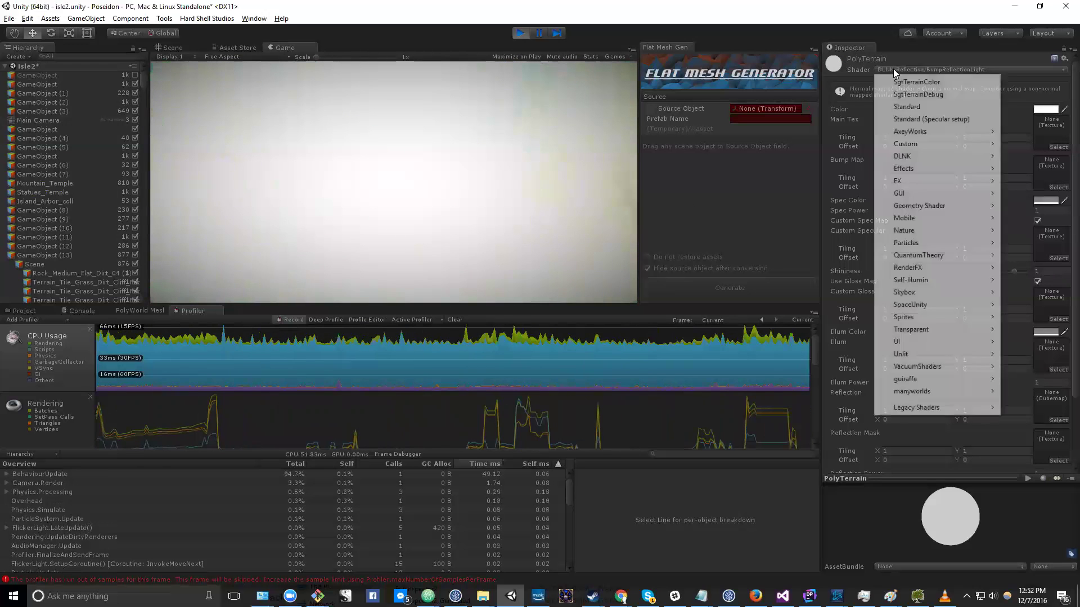
left_click(903, 120)
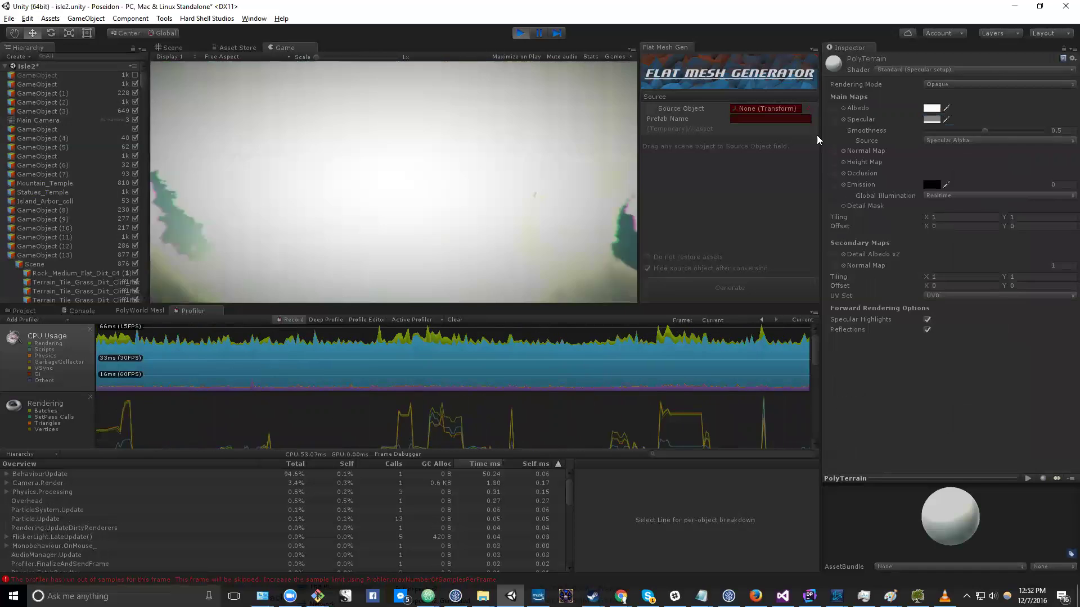
left_click(930, 70)
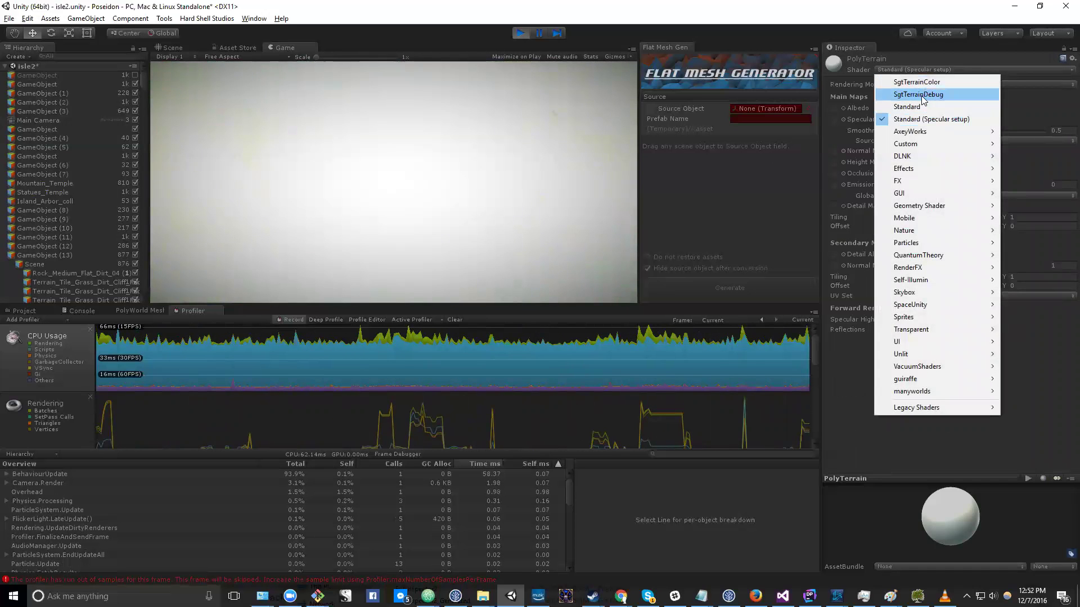
Switch PolyTerrain to the SgtTerrainDebug shader, turning the terrain flat blue.
left_click(921, 95)
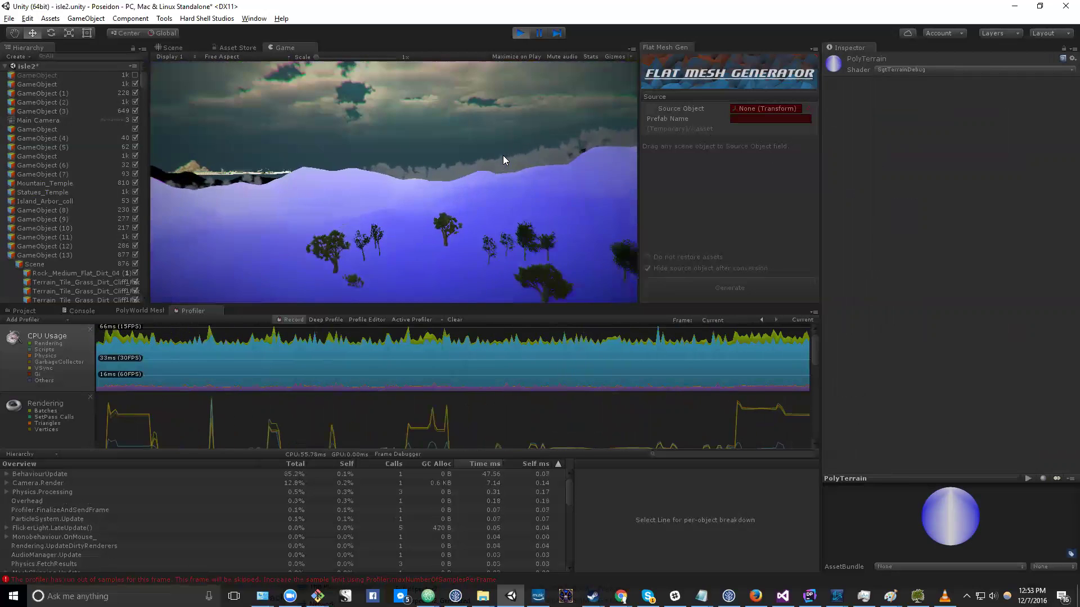
Apply the SgtTerrainColor shader to PolyTerrain, rendering the terrain in pale white.
left_click(881, 71)
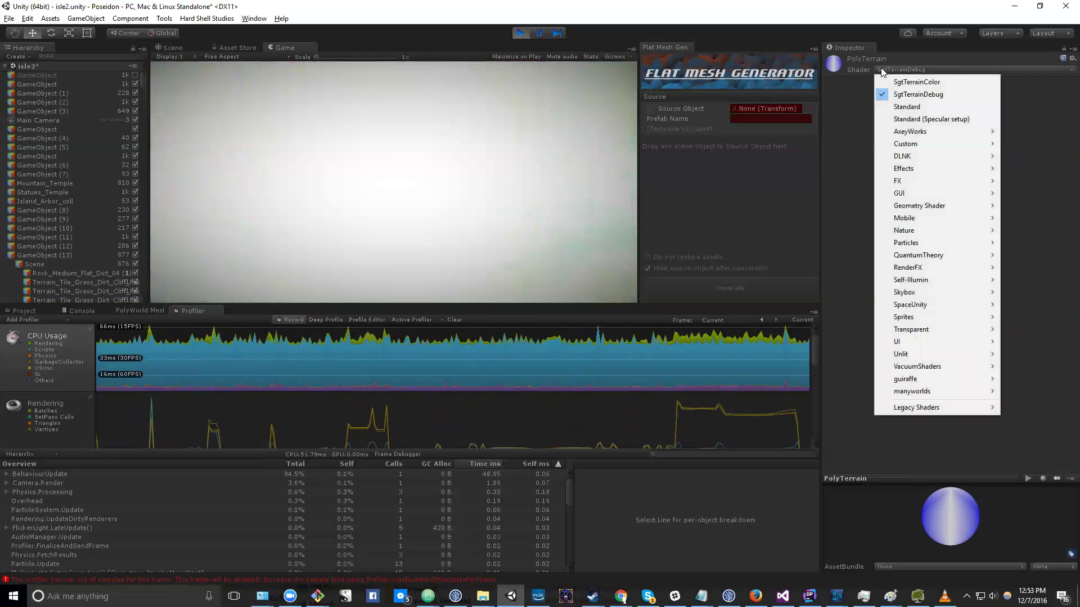
left_click(888, 82)
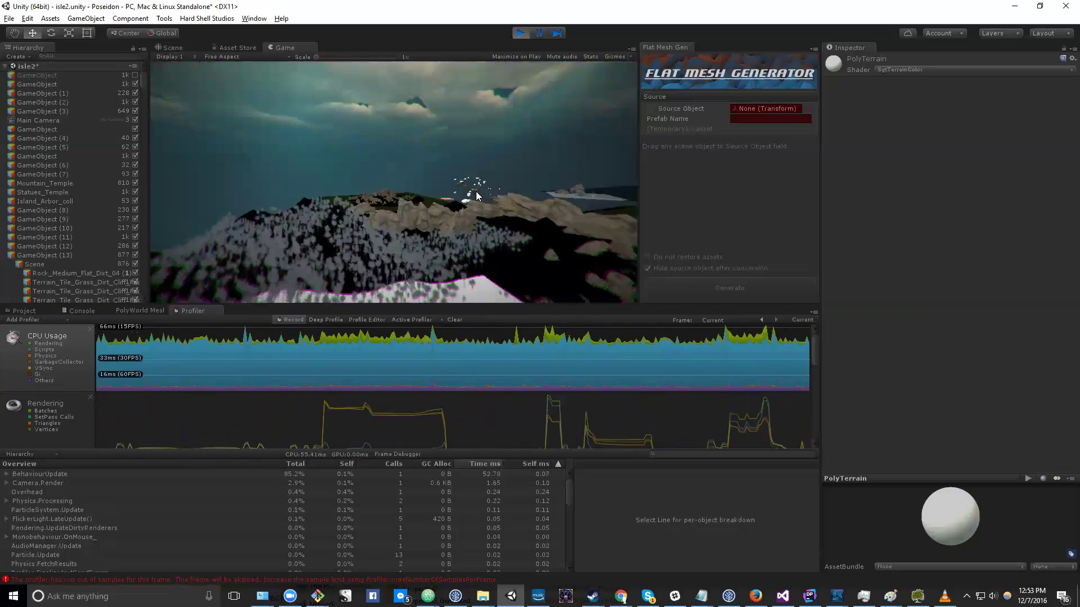
Set the Main Camera's far clipping plane to 5000.
left_click(50, 120)
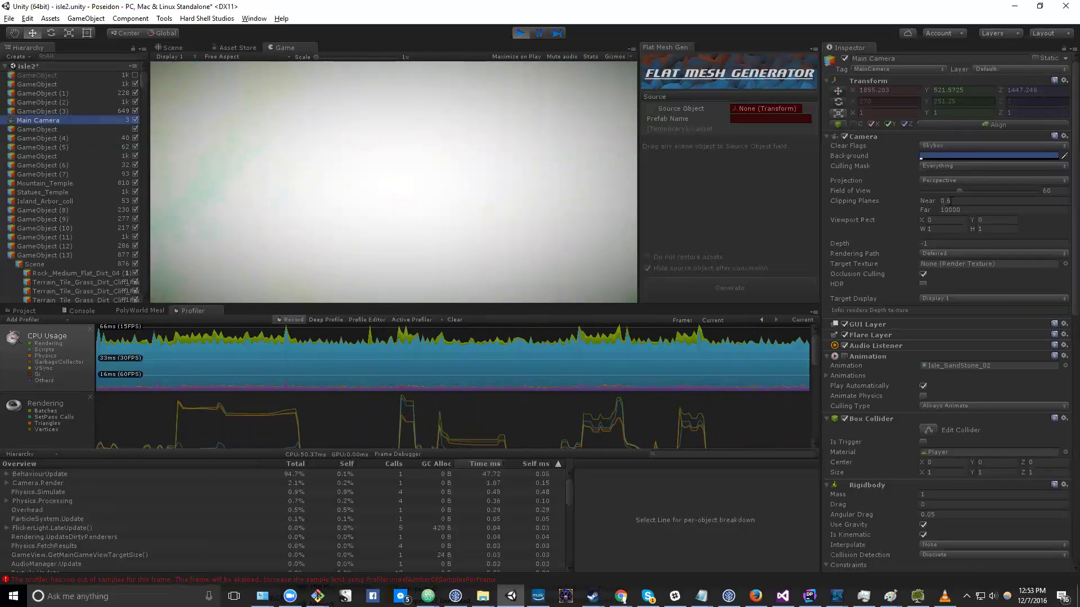
left_click(951, 209)
type("500")
key("Return")
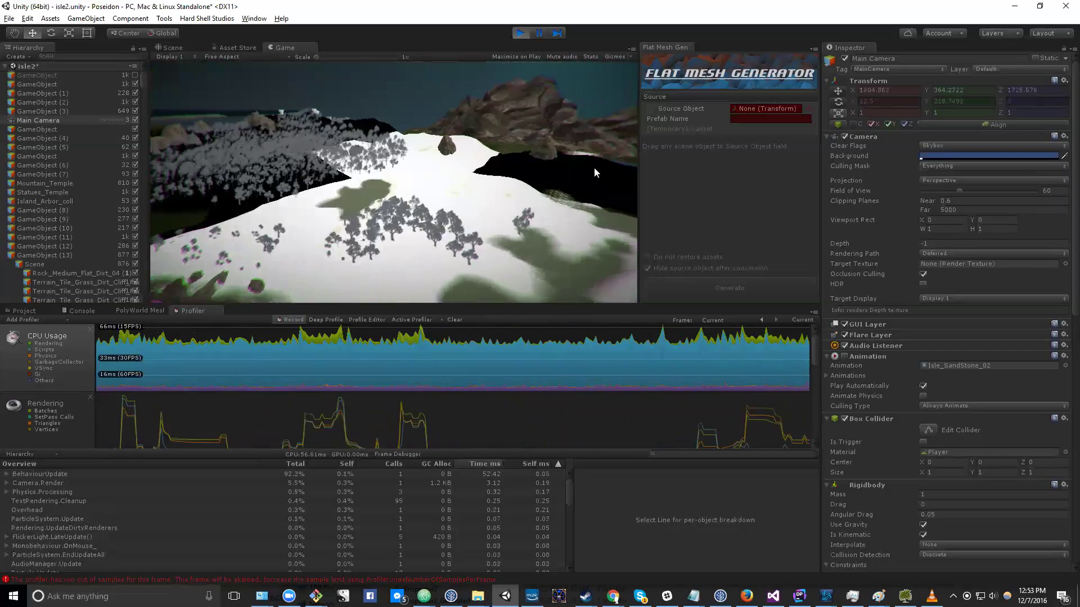
Change the Main Camera's rendering path from Deferred to Use Player Settings.
left_click(956, 180)
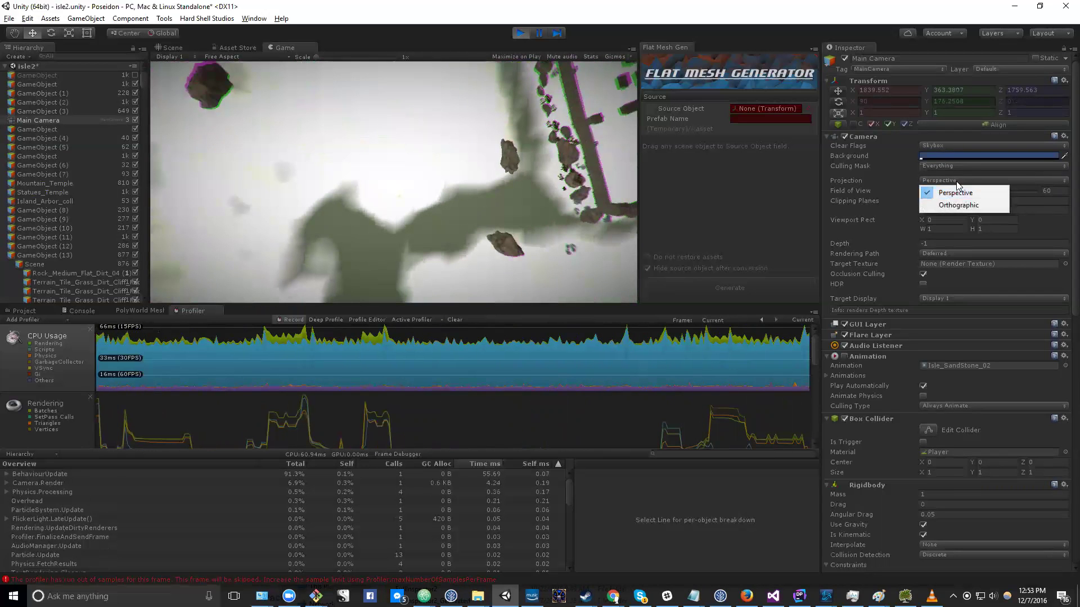
left_click(953, 167)
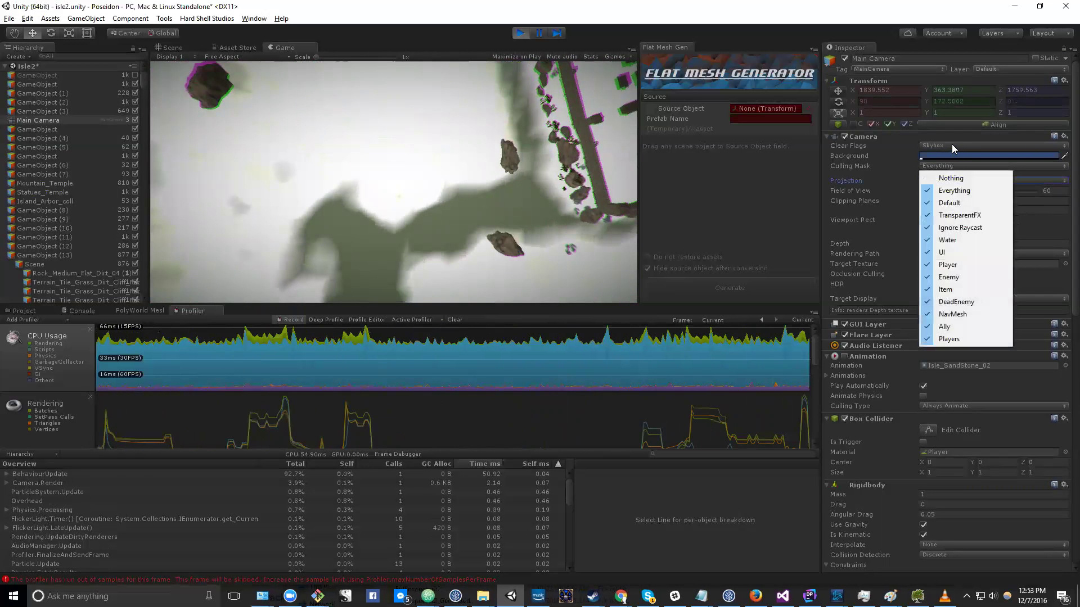
left_click(1033, 254)
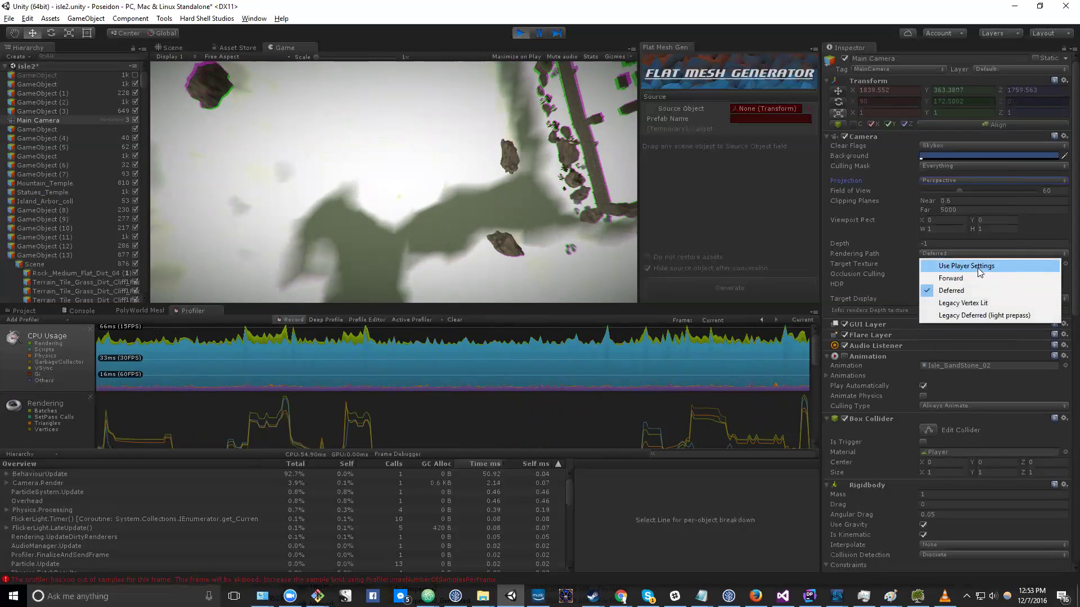
left_click(979, 268)
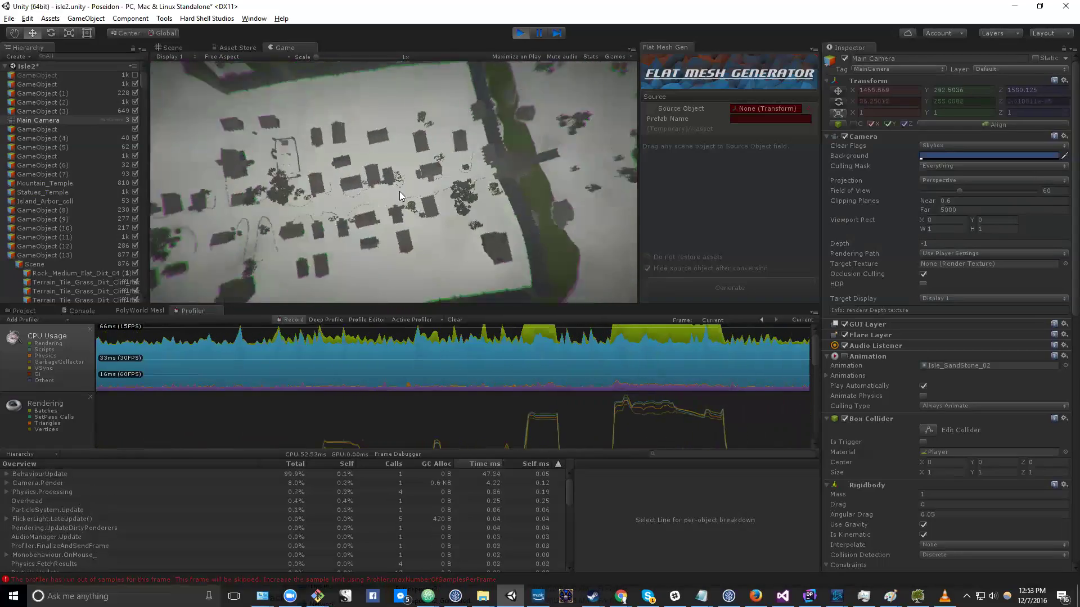
Select the PolyTerrain material in the Project search results and browse its AxeyWorks shader options.
left_click(34, 311)
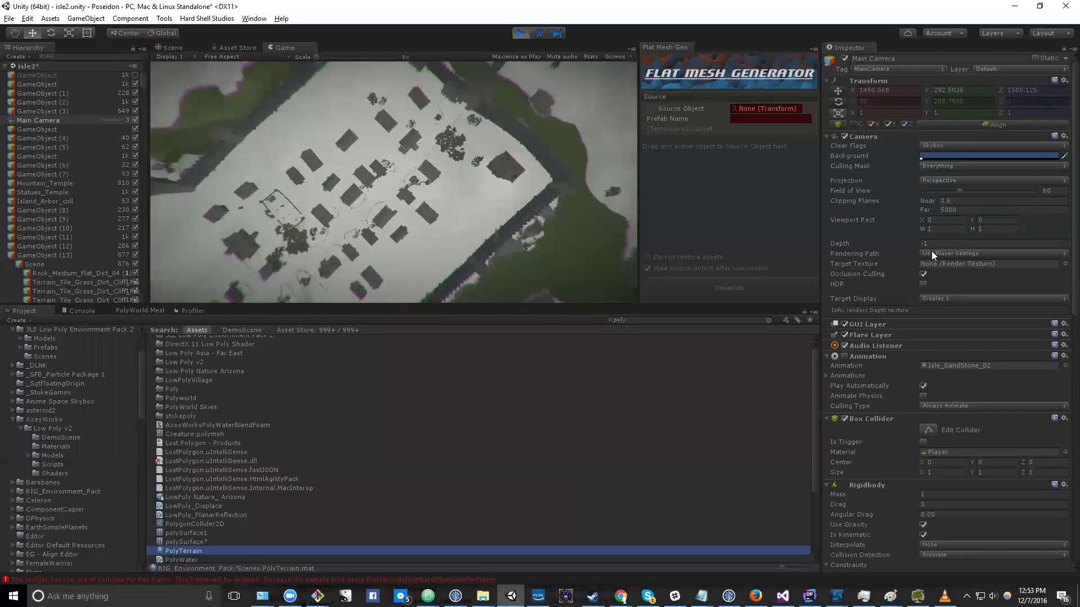
scroll(199, 545, "down", 4)
left_click(197, 549)
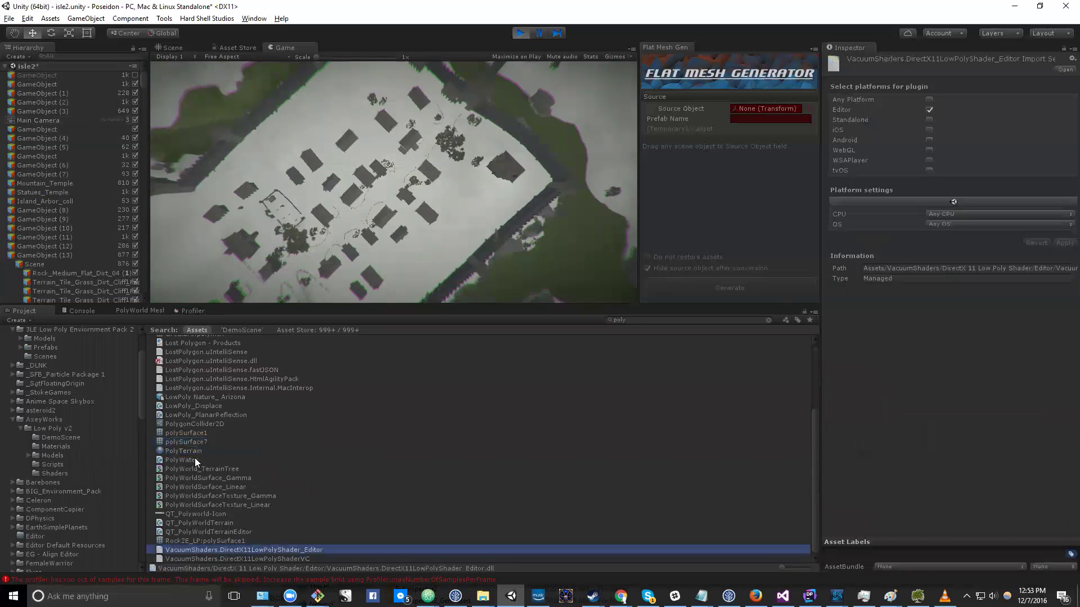
left_click(225, 451)
left_click(940, 68)
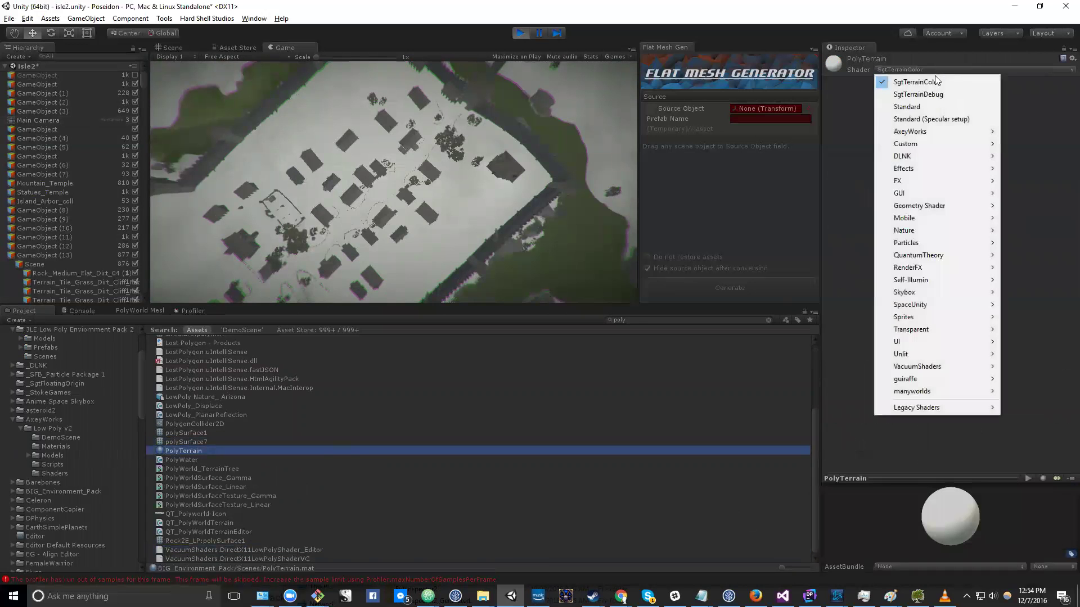
mouse_move(923, 129)
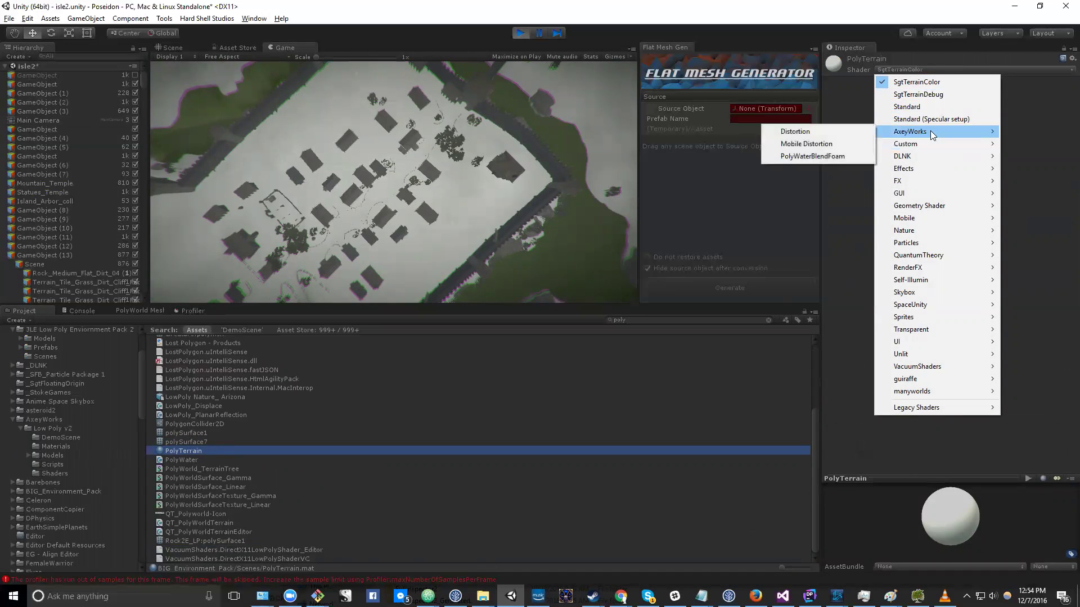
Switch PolyTerrain to AxeyWorks/Mobile Distortion, then browse the QuantumTheory and DLNK shader submenus.
left_click(810, 144)
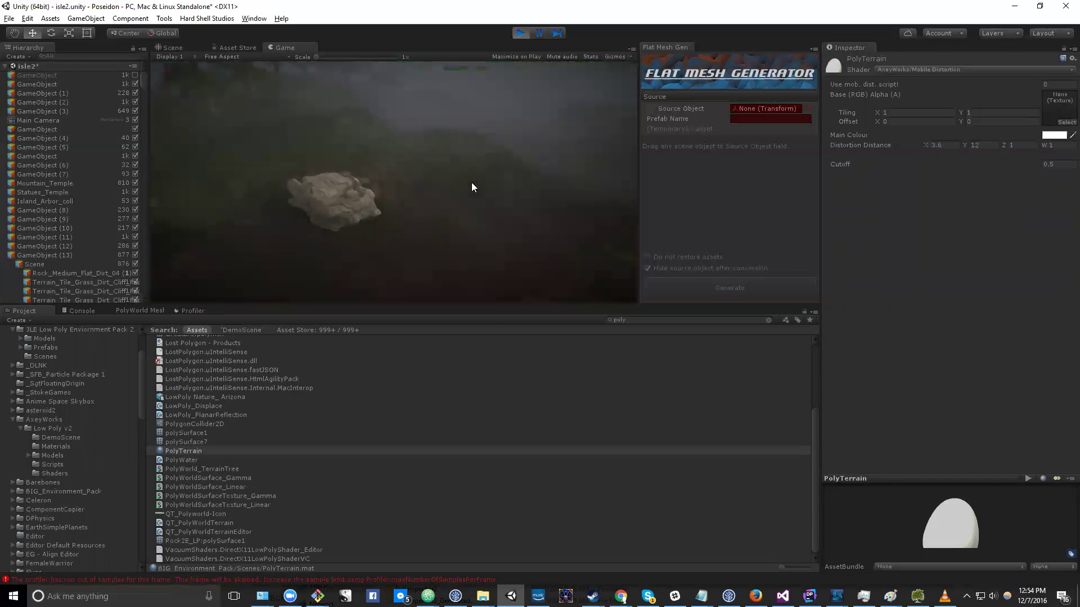
left_click(910, 66)
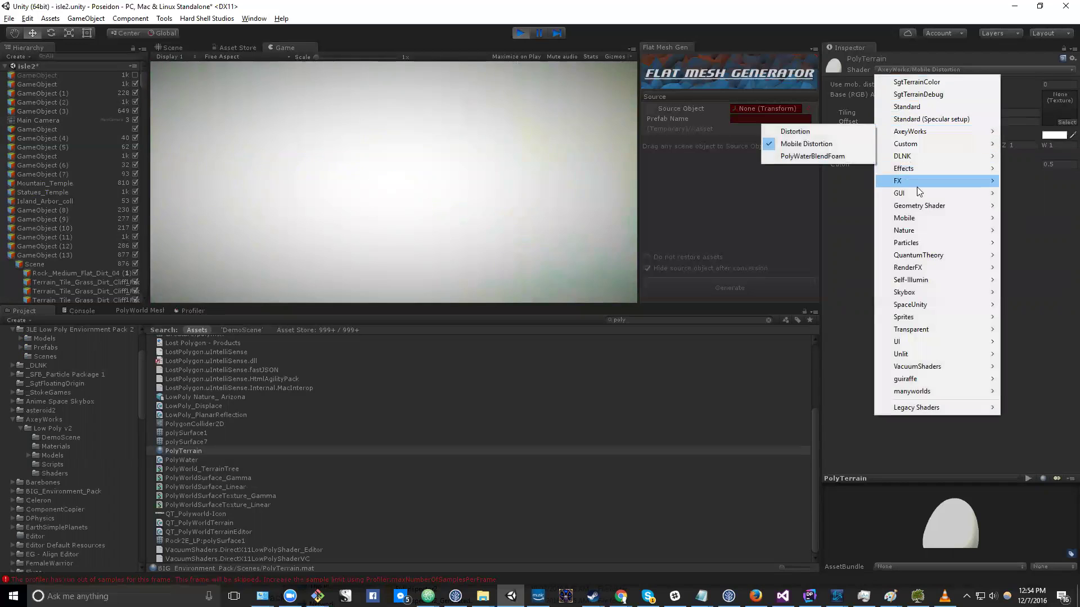
mouse_move(922, 257)
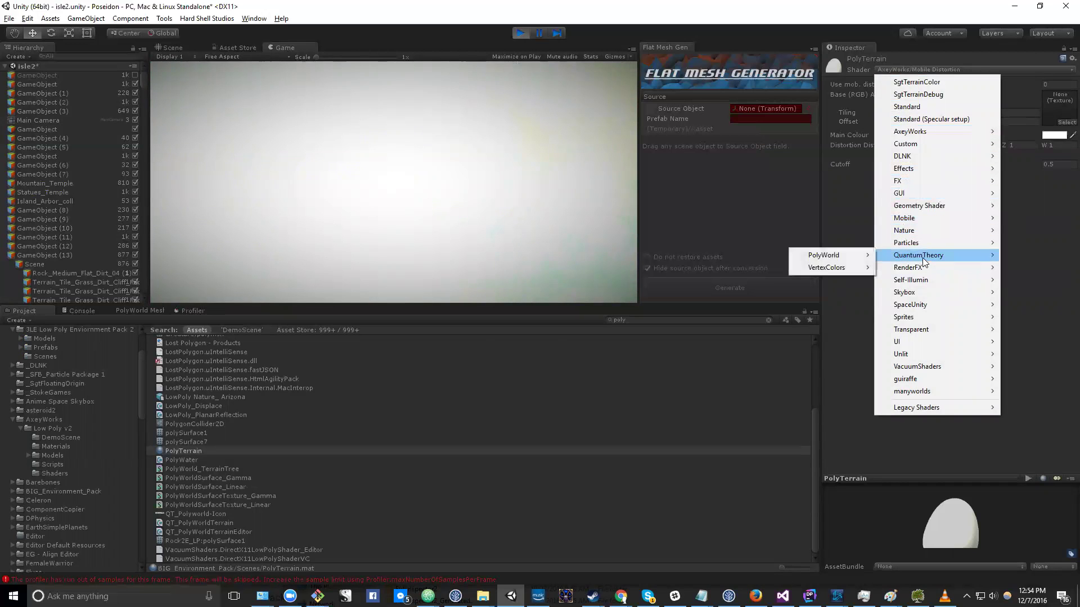
mouse_move(855, 255)
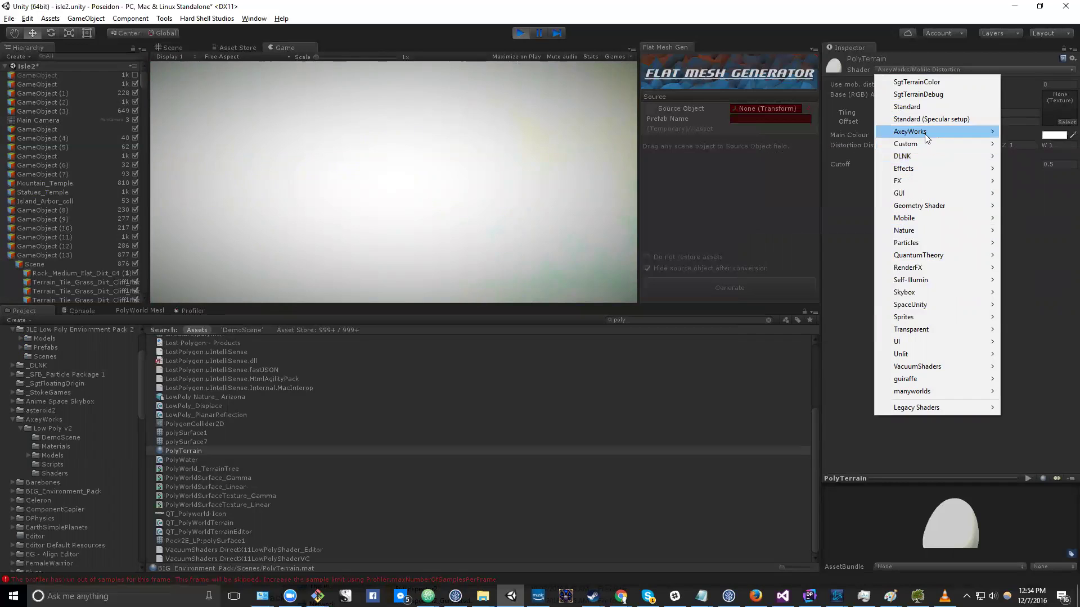
mouse_move(918, 158)
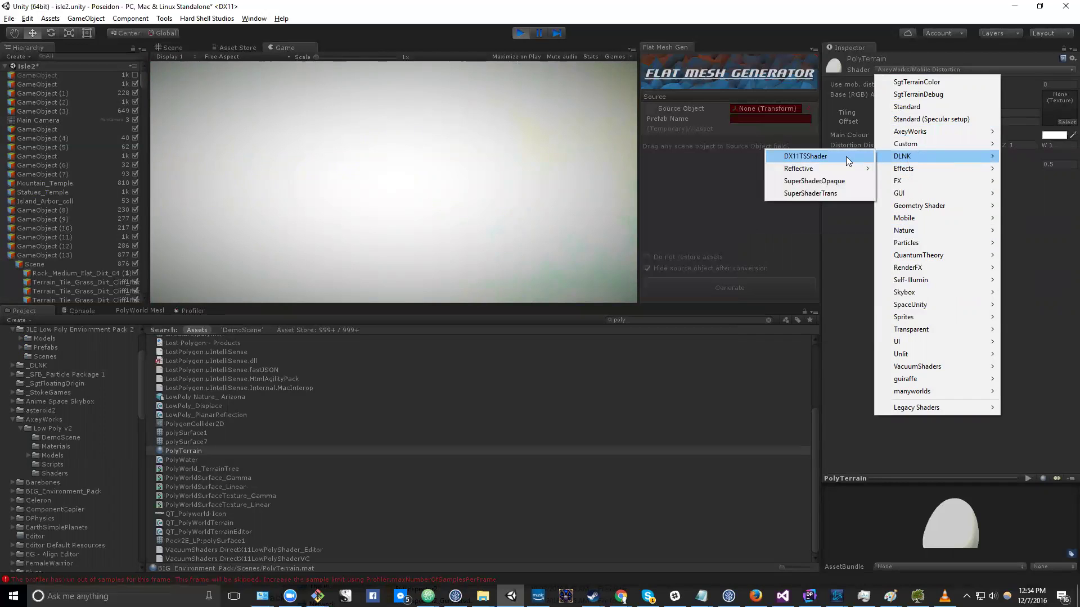
Switch PolyTerrain to the DLNK/DX11TSShader shader and reopen the shader list.
left_click(846, 156)
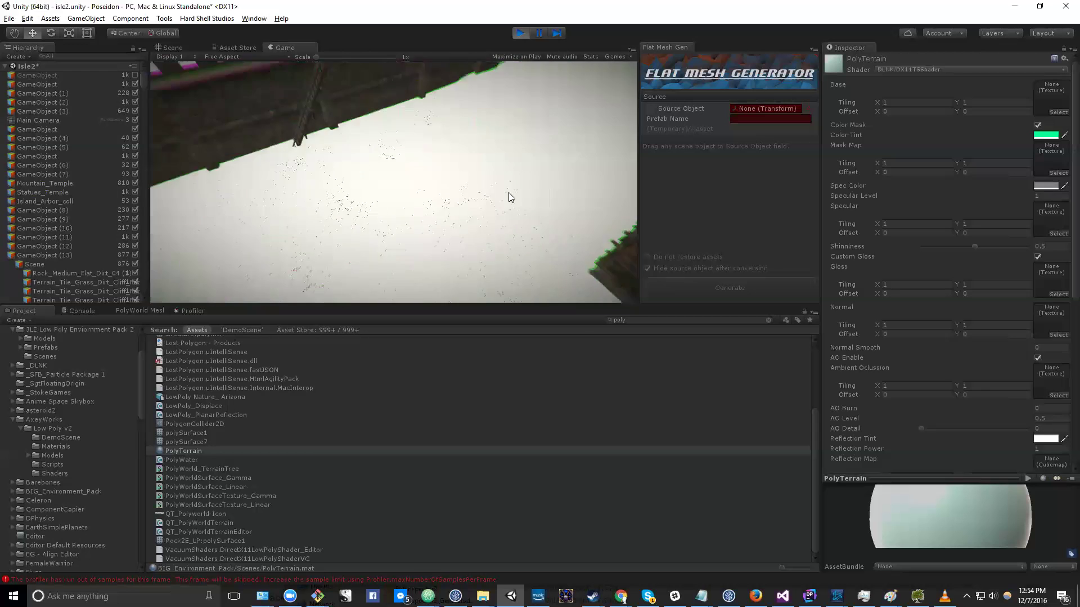
left_click(932, 69)
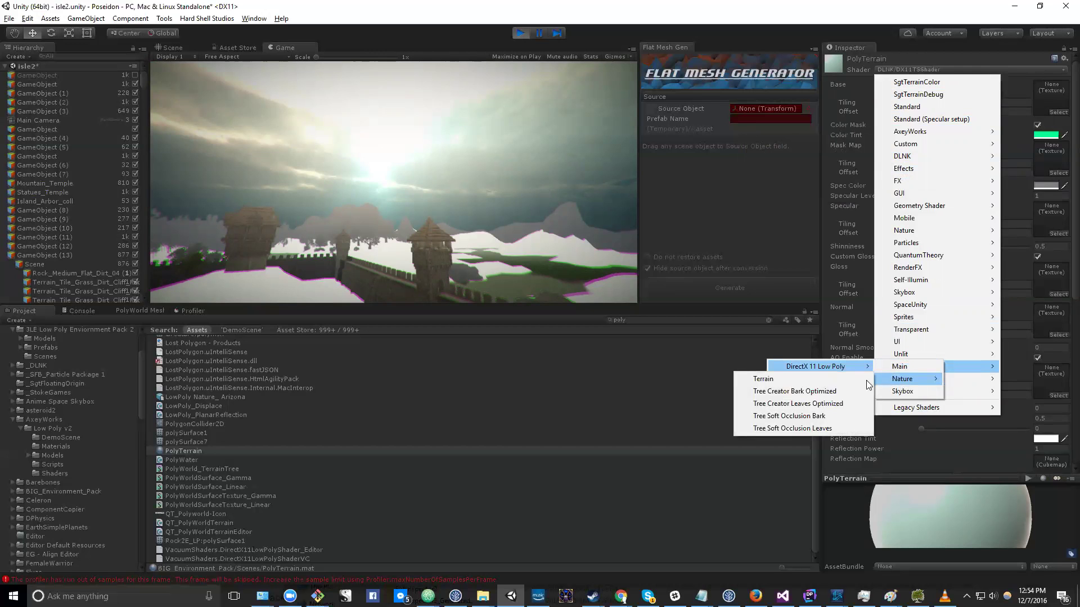
Return PolyTerrain to the VacuumShaders low poly Nature Terrain shader and show the Profiler graphs.
left_click(853, 379)
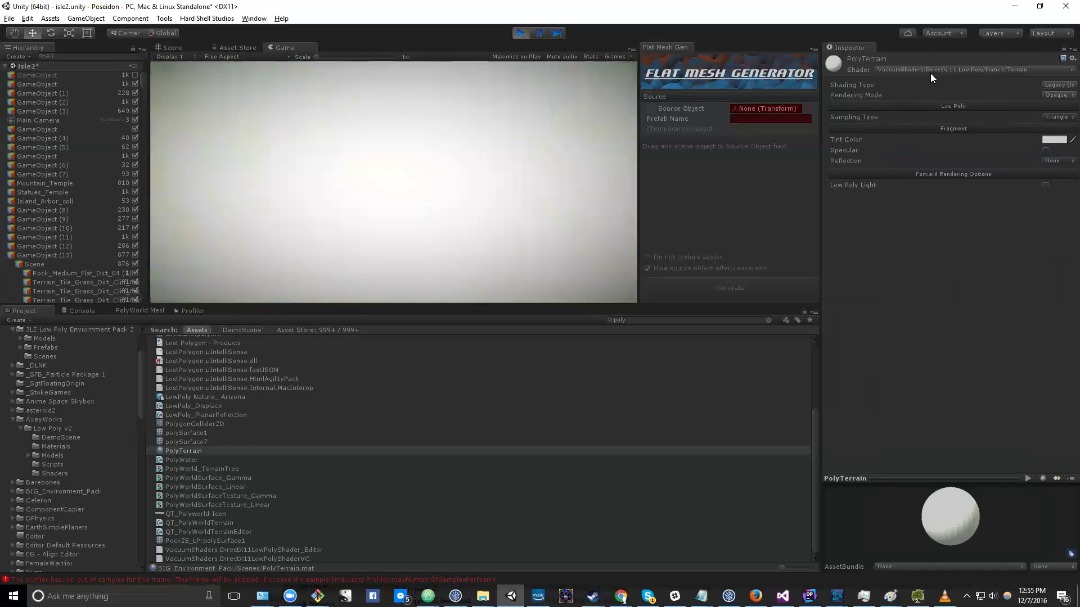
left_click(930, 69)
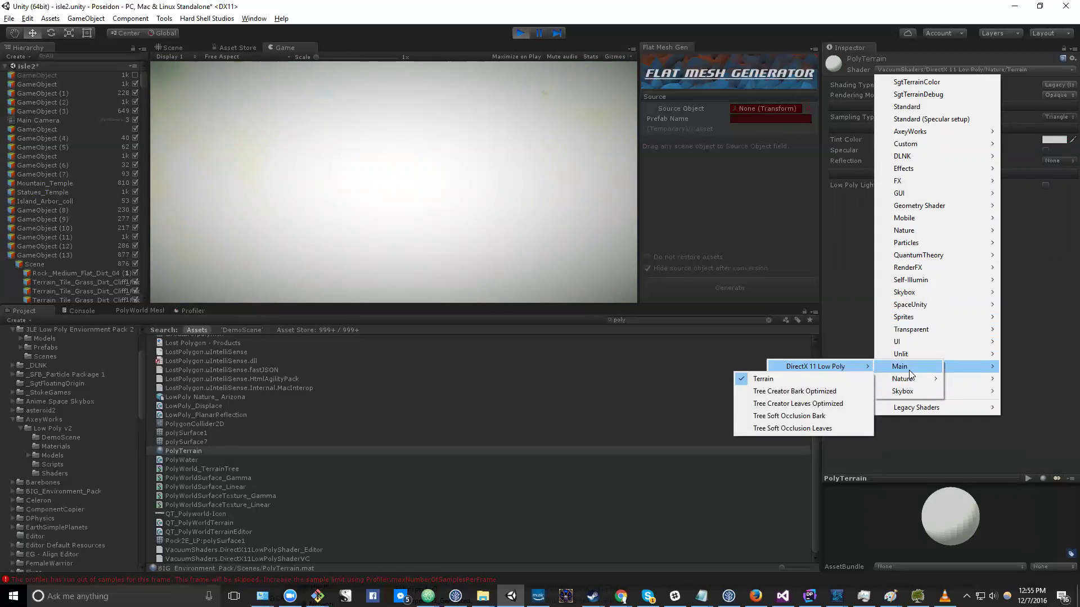
left_click(908, 368)
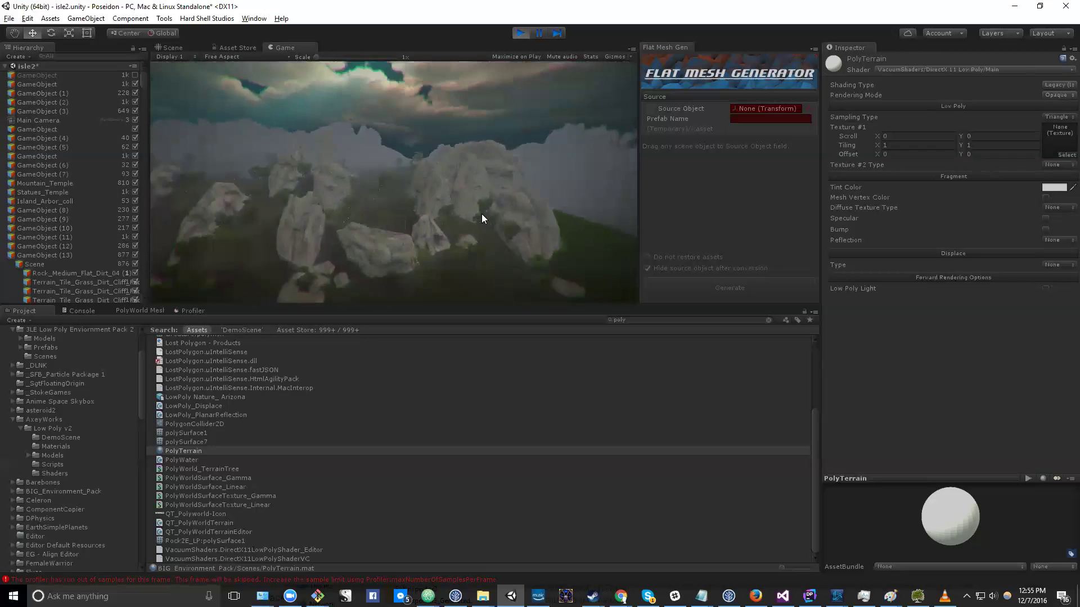
left_click(191, 311)
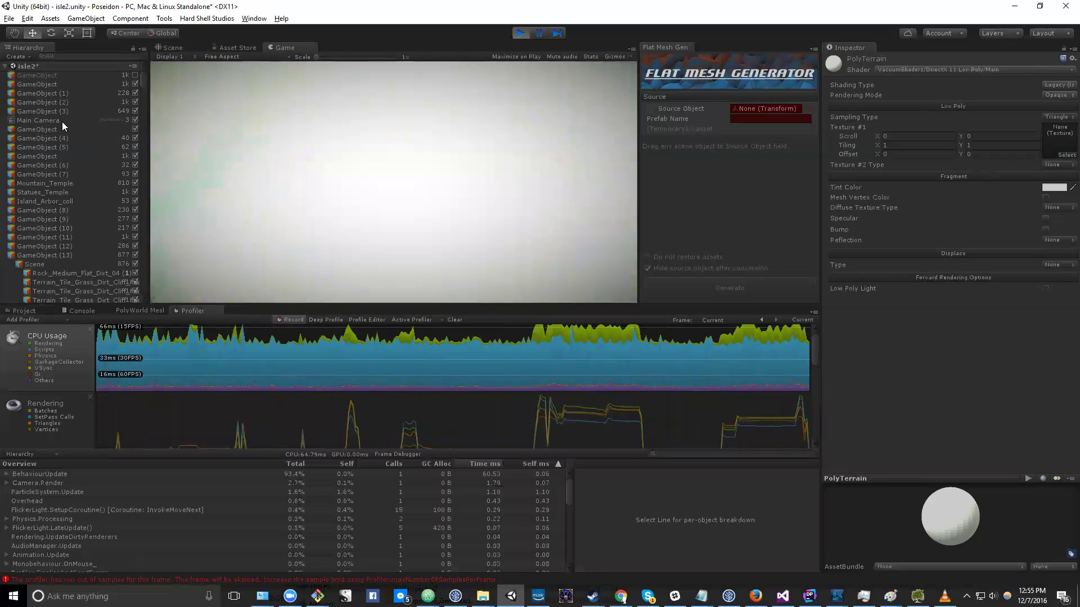
Enable GameObject's Switch Shader script and select a 49.52 ms frame in the CPU graph.
left_click(60, 84)
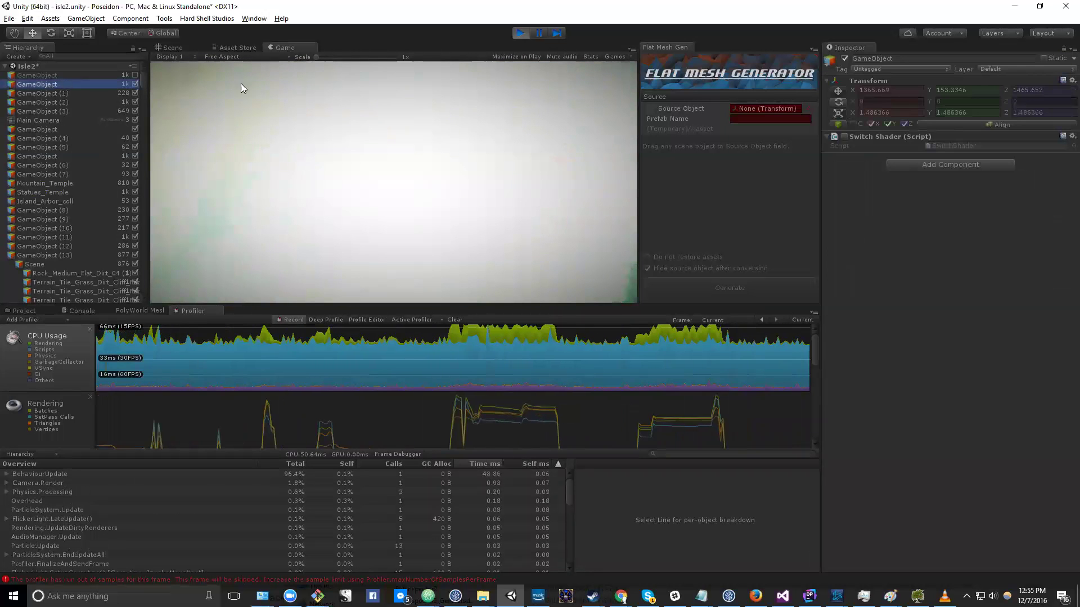
left_click(845, 137)
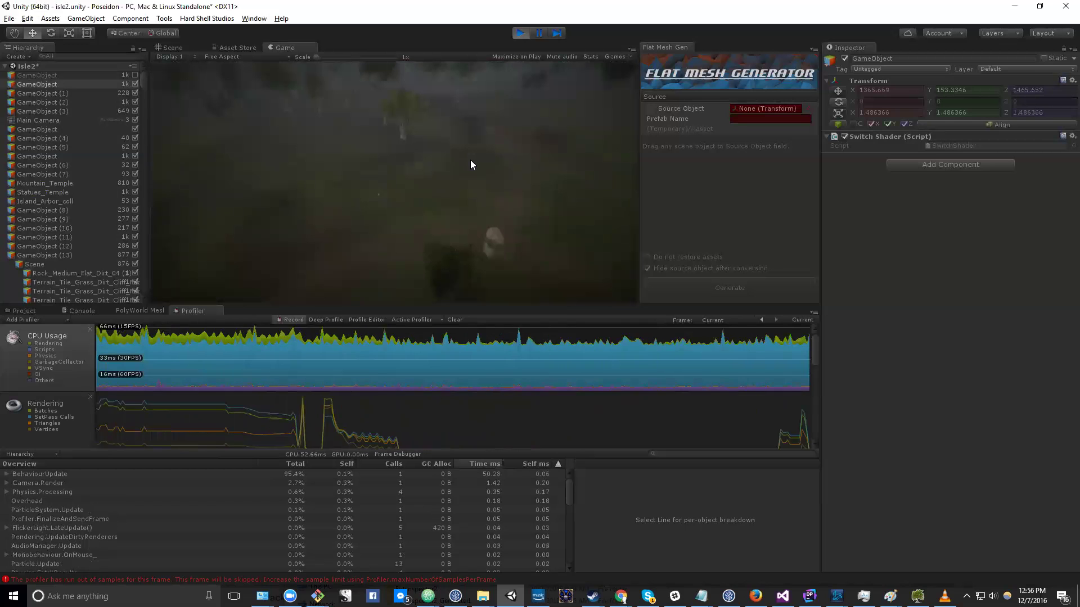
left_click(392, 353)
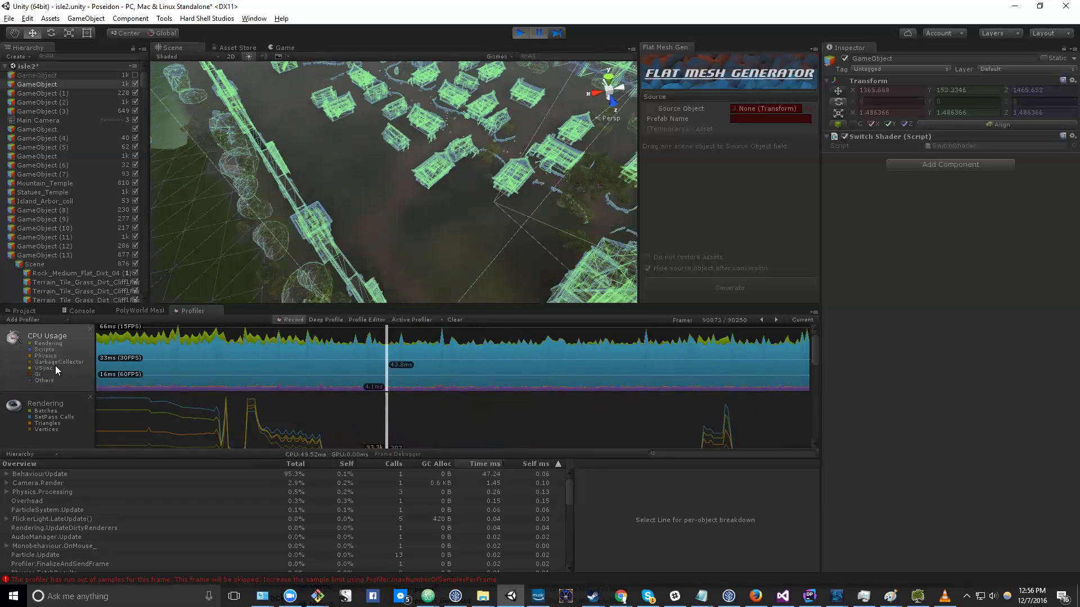
Inspect frame 90047, expanding PolyWater.Update() at 94.9% CPU, then return to the Project search.
left_click(128, 356)
left_click_drag(176, 358, 325, 366)
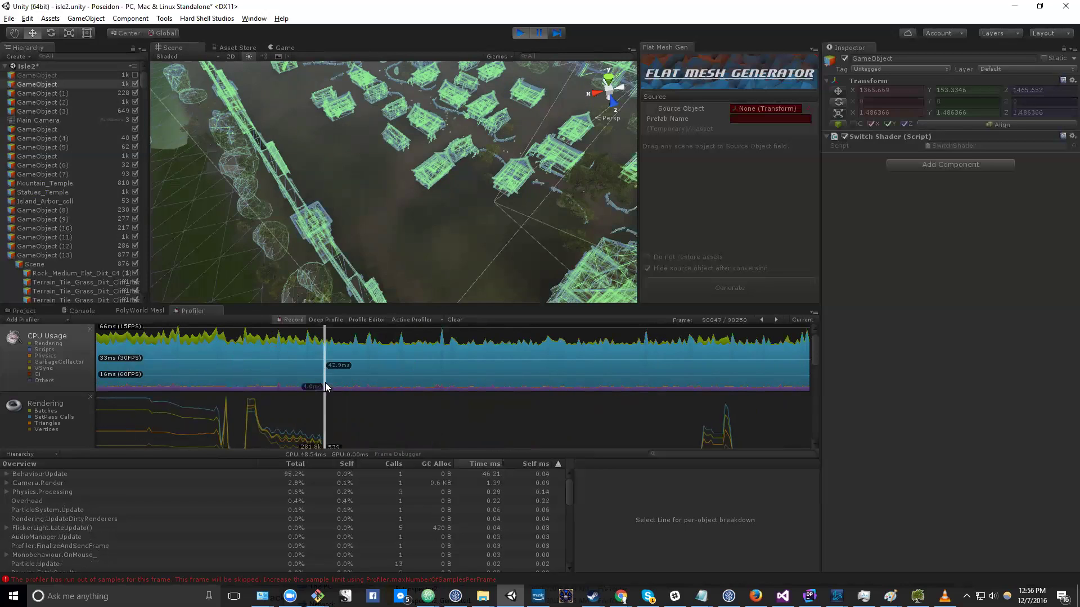
left_click(7, 475)
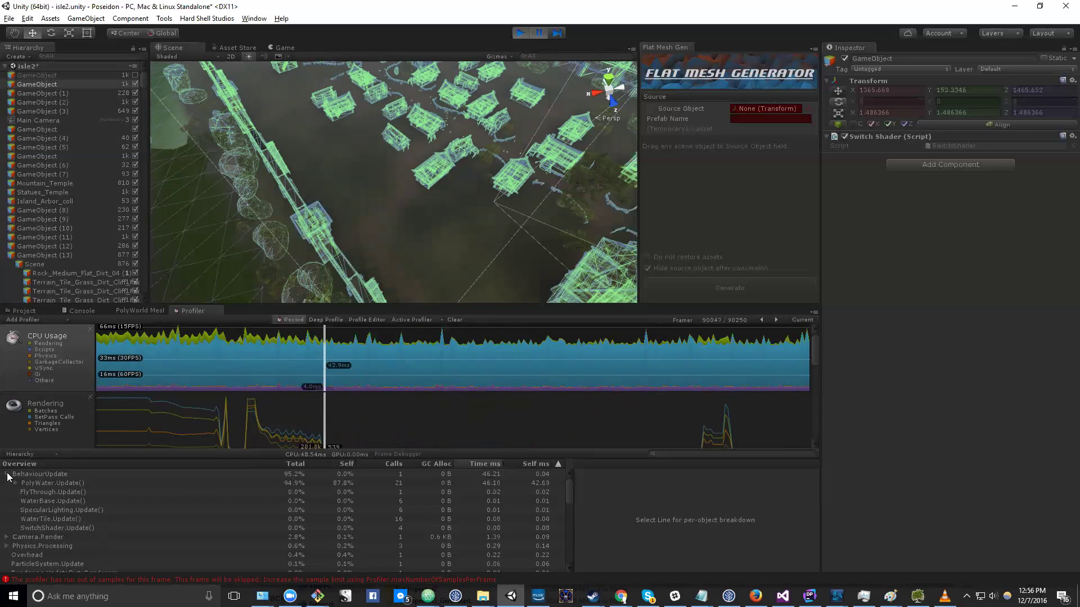
left_click(16, 483)
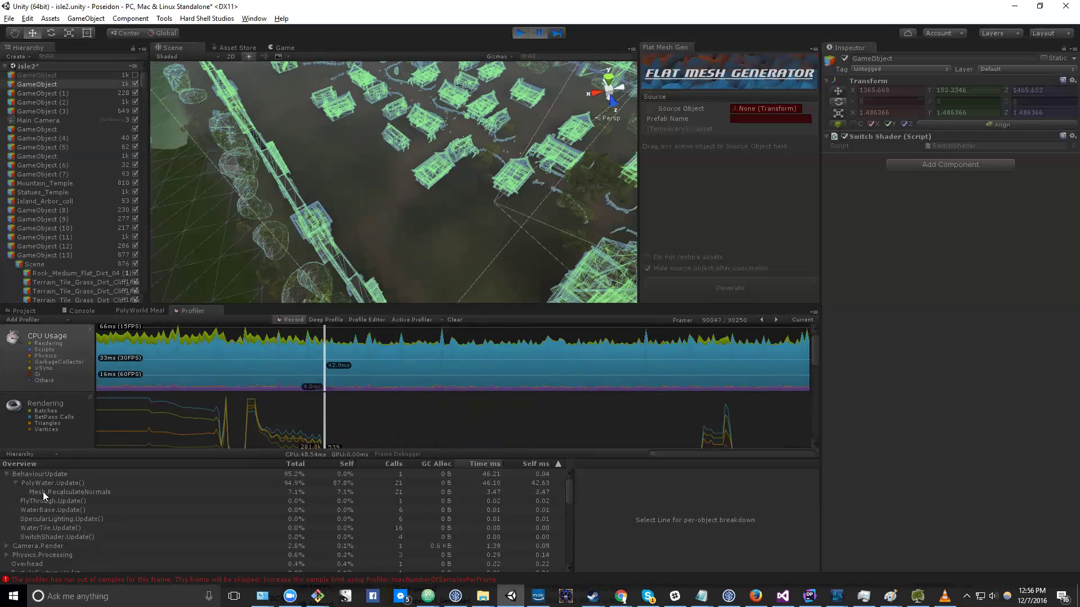
left_click(58, 484)
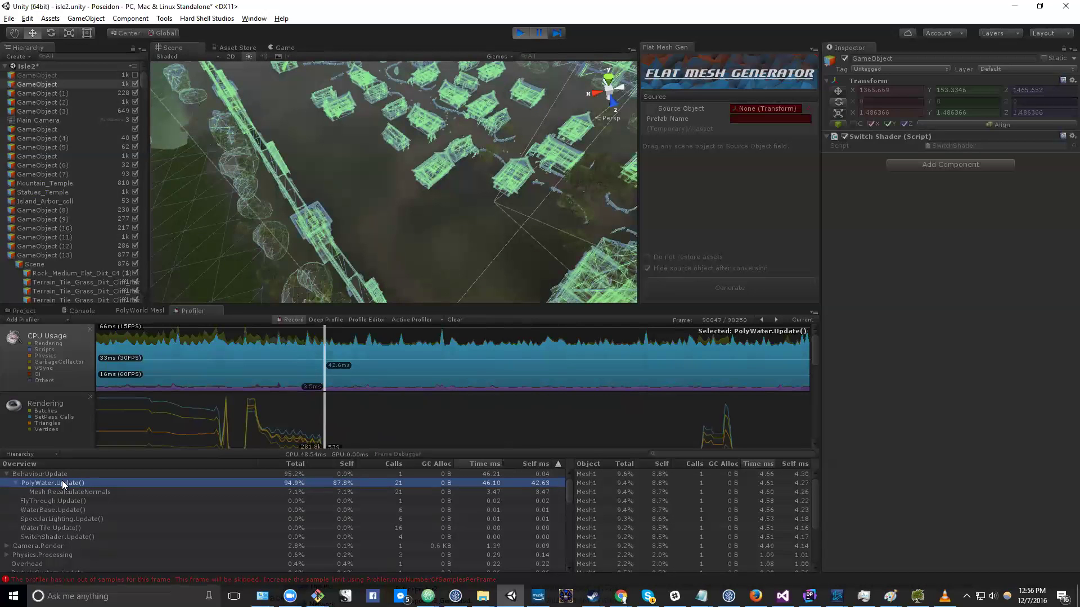
left_click(25, 311)
left_click(700, 322)
Search 'polywat' and find all scene references to the PolyWater script.
type("polywater")
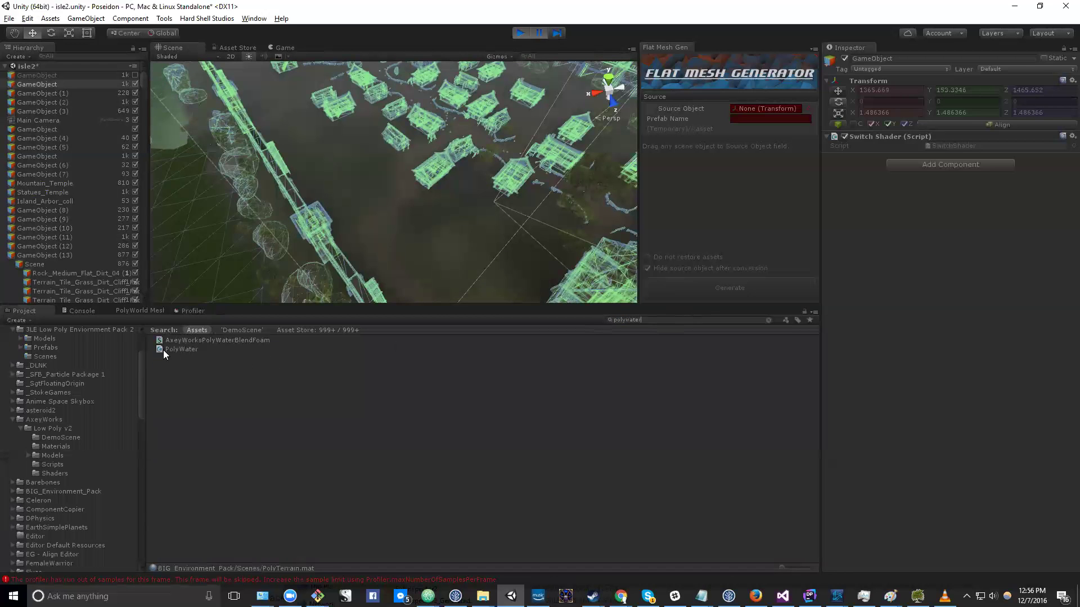
left_click(177, 349)
right_click(178, 348)
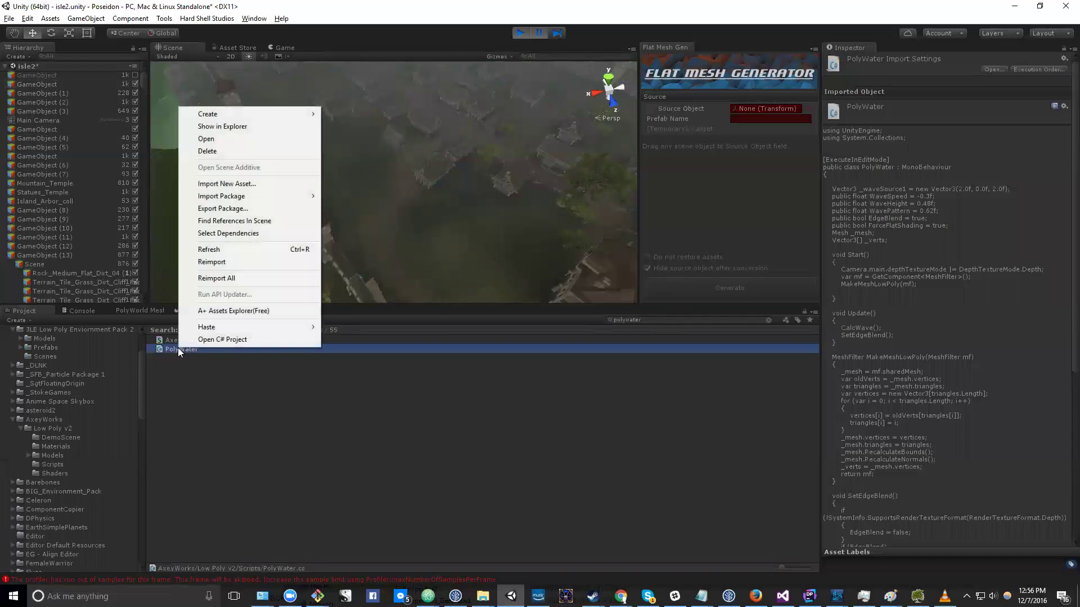
left_click(234, 221)
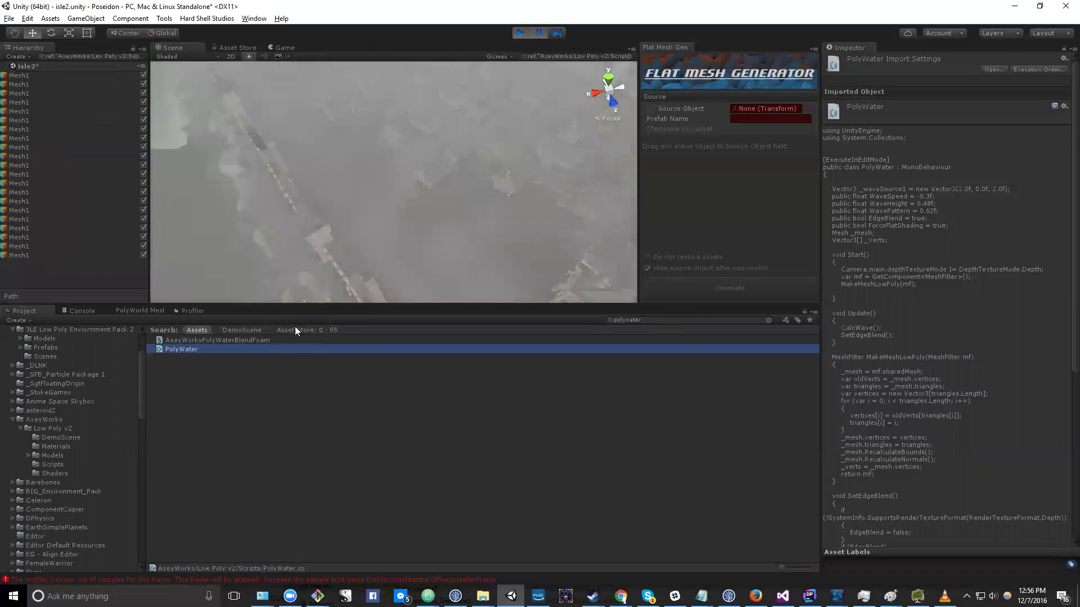
Select all the Mesh1 water objects and deactivate them.
left_click(62, 76)
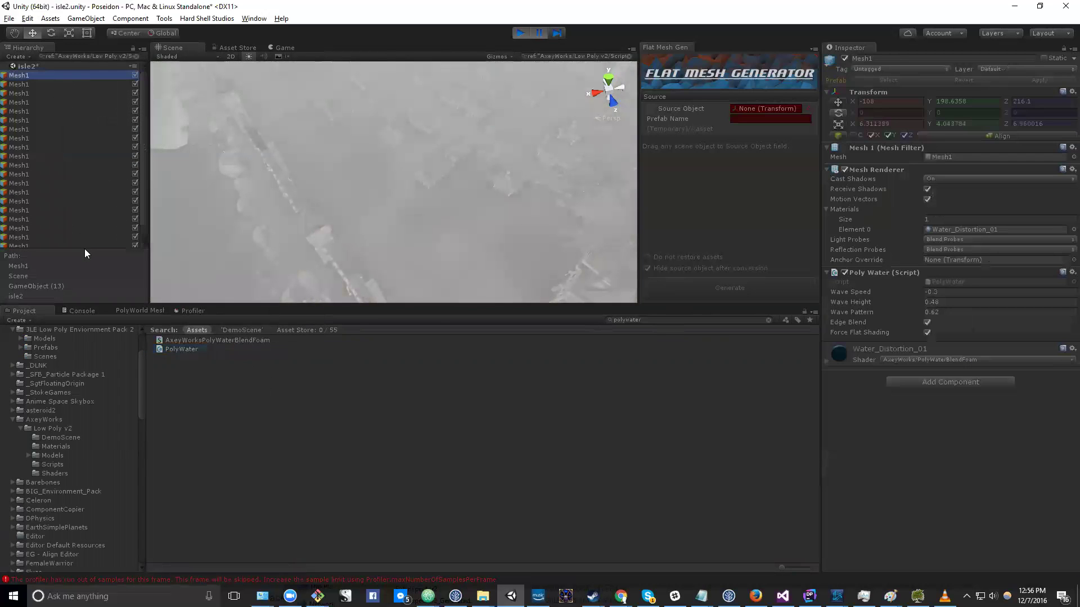
scroll(97, 232, "down", 1)
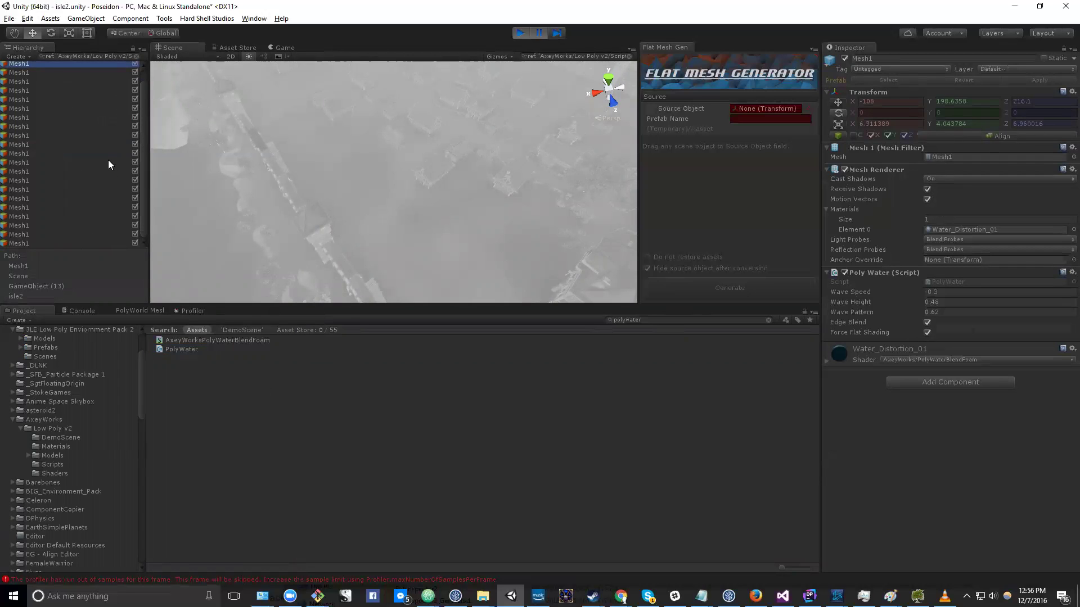
left_click(66, 146)
key("ctrl+a")
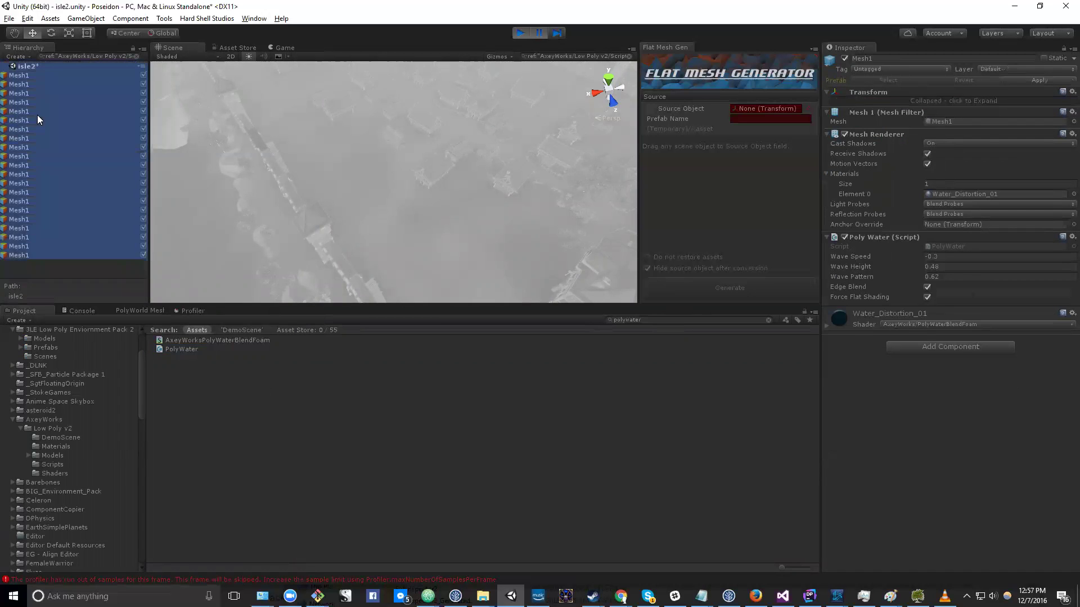
left_click(46, 102)
left_click(28, 75)
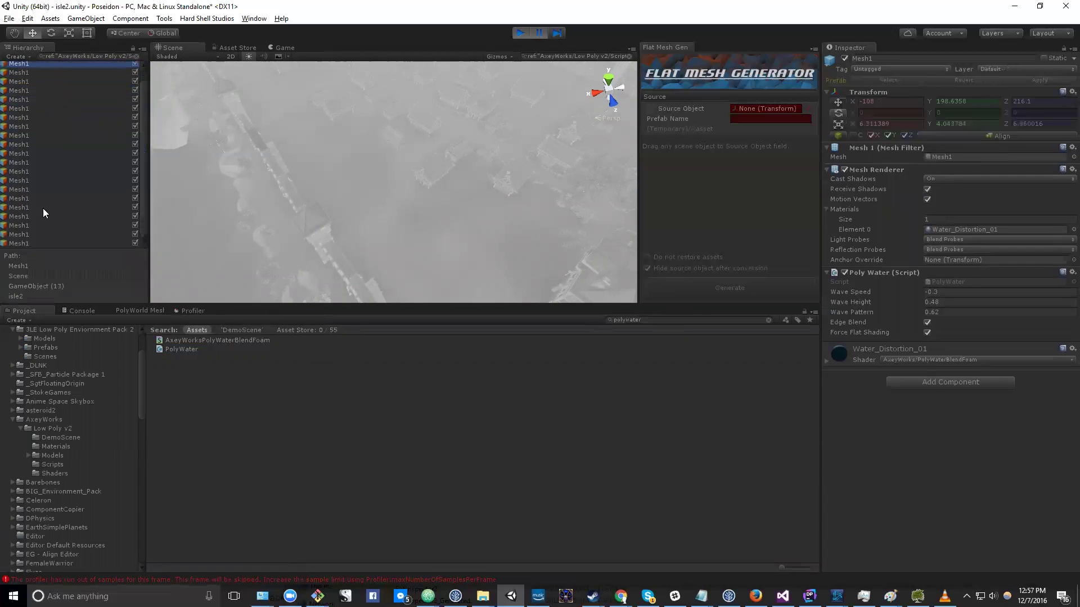
left_click(24, 238, "shift")
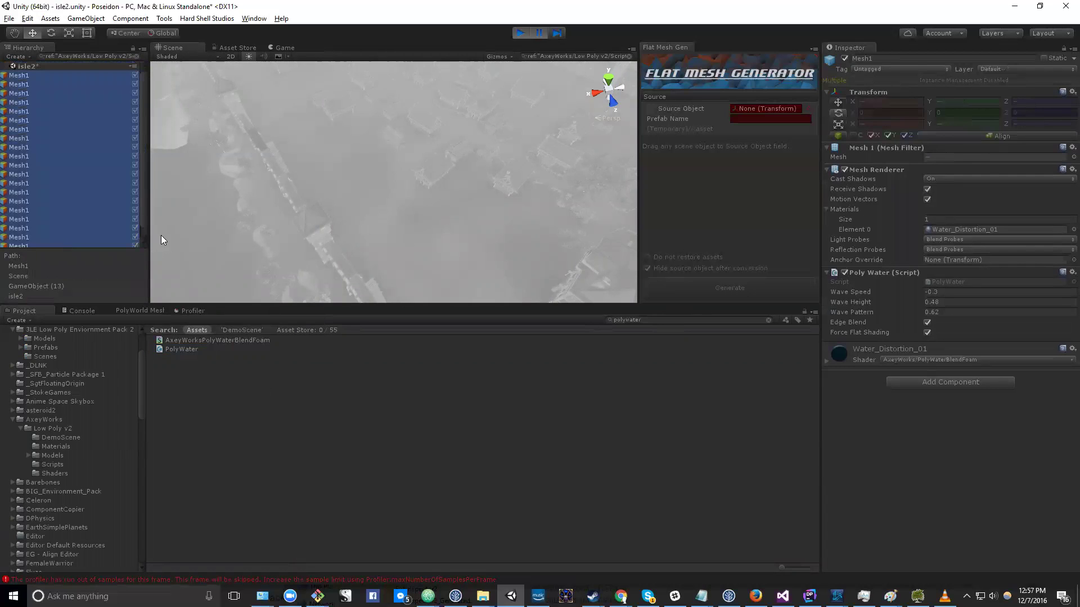
left_click(844, 59)
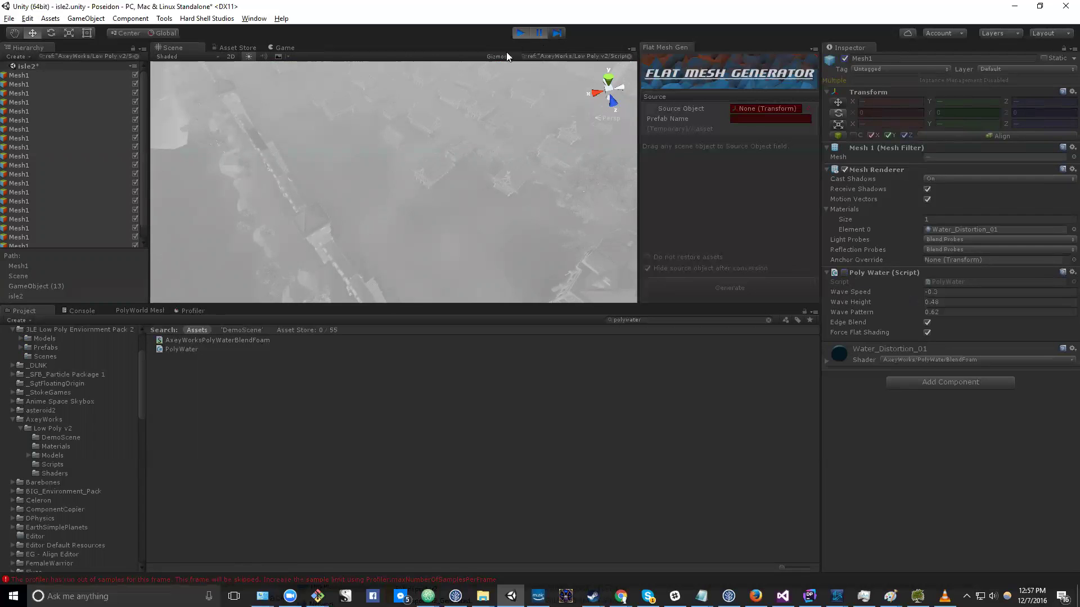
Check the Profiler's CPU graph without the water, then clear the Hierarchy reference filter.
left_click(193, 310)
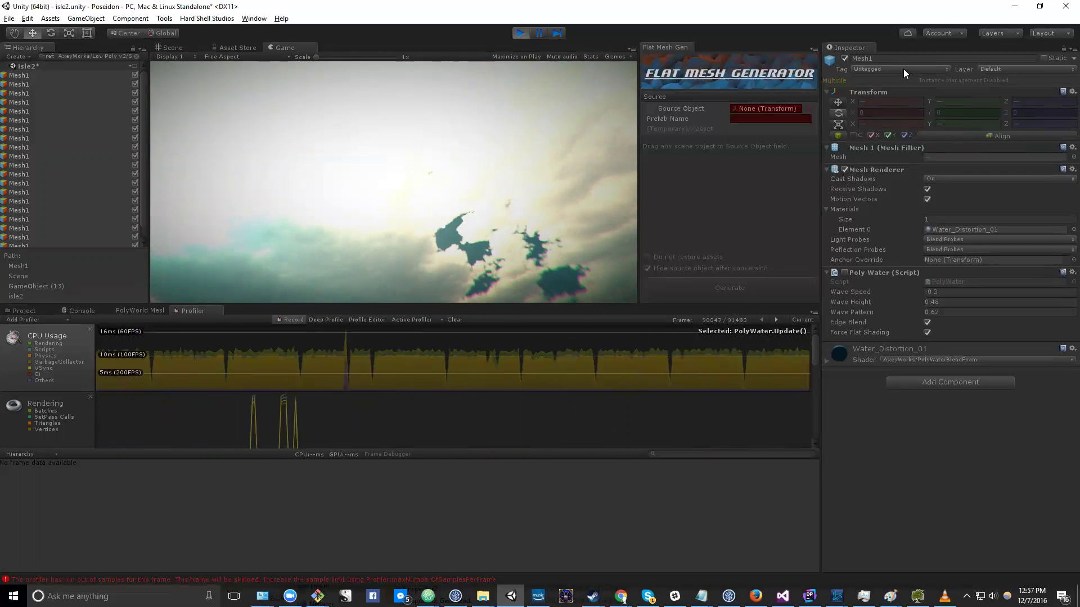
left_click(136, 57)
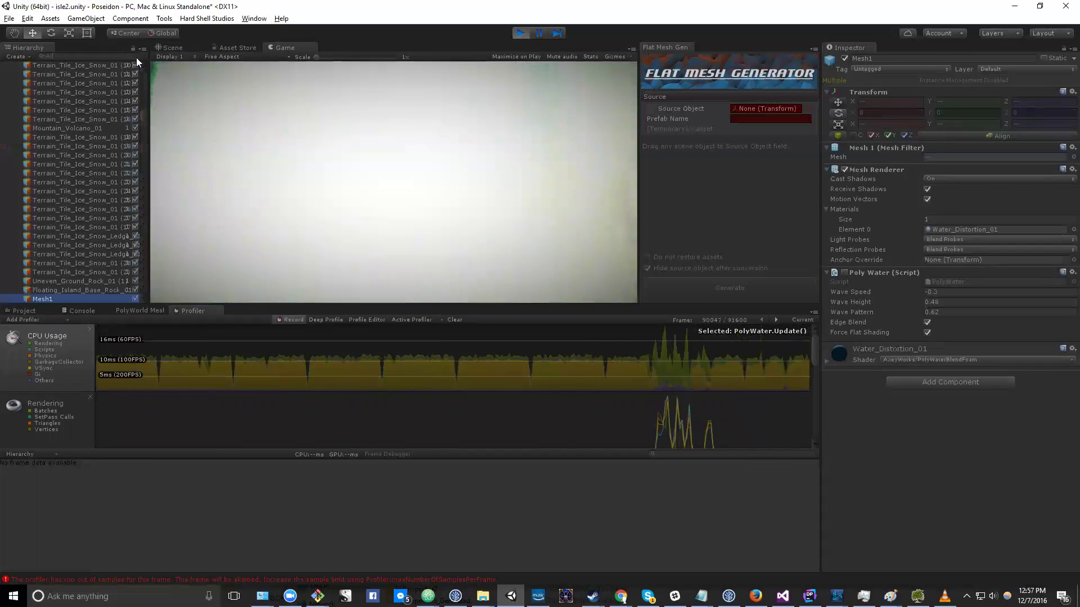
scroll(117, 116, "up", 10)
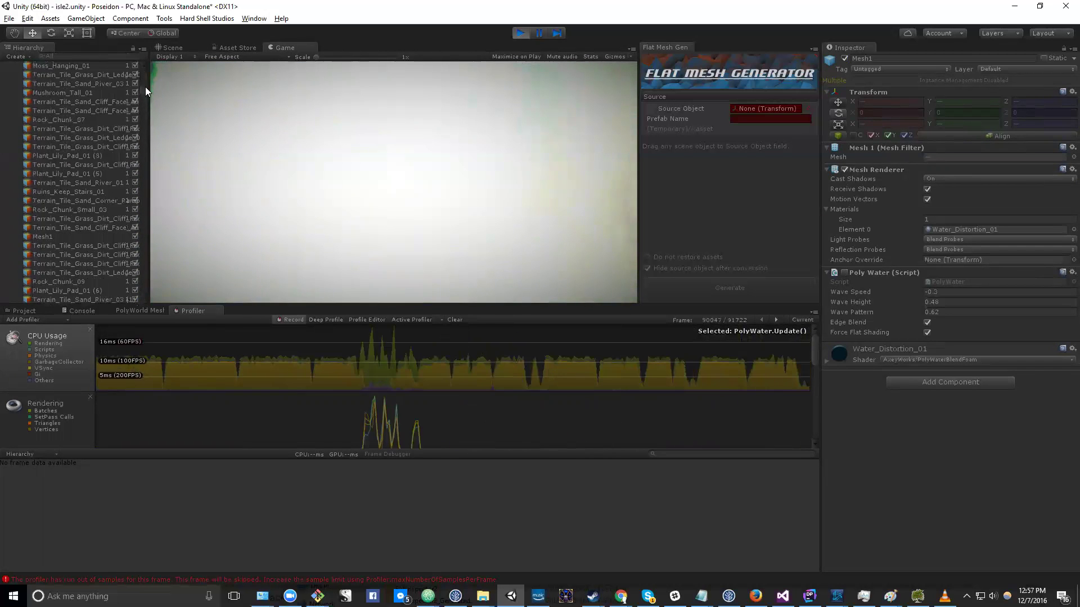
scroll(145, 84, "up", 10)
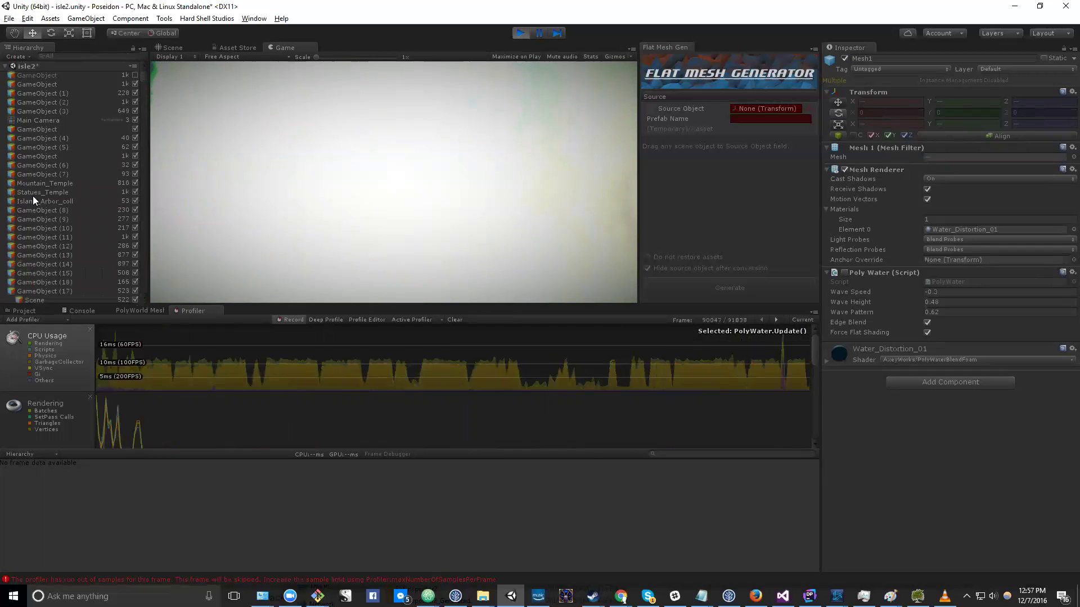
Set the Main Camera's rendering path back to Deferred.
left_click(59, 118)
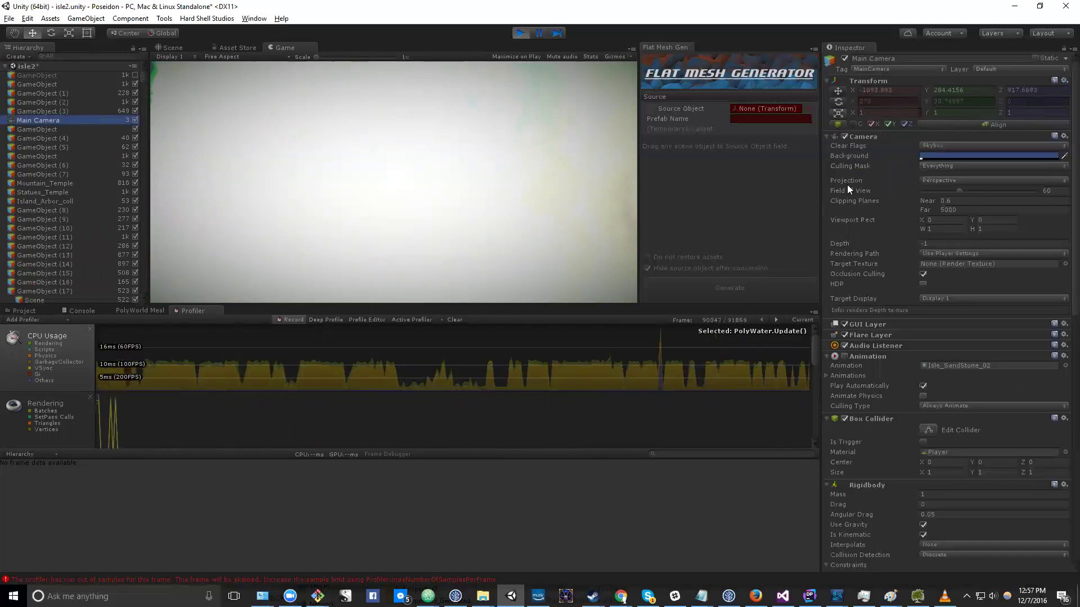
left_click(945, 253)
left_click(950, 290)
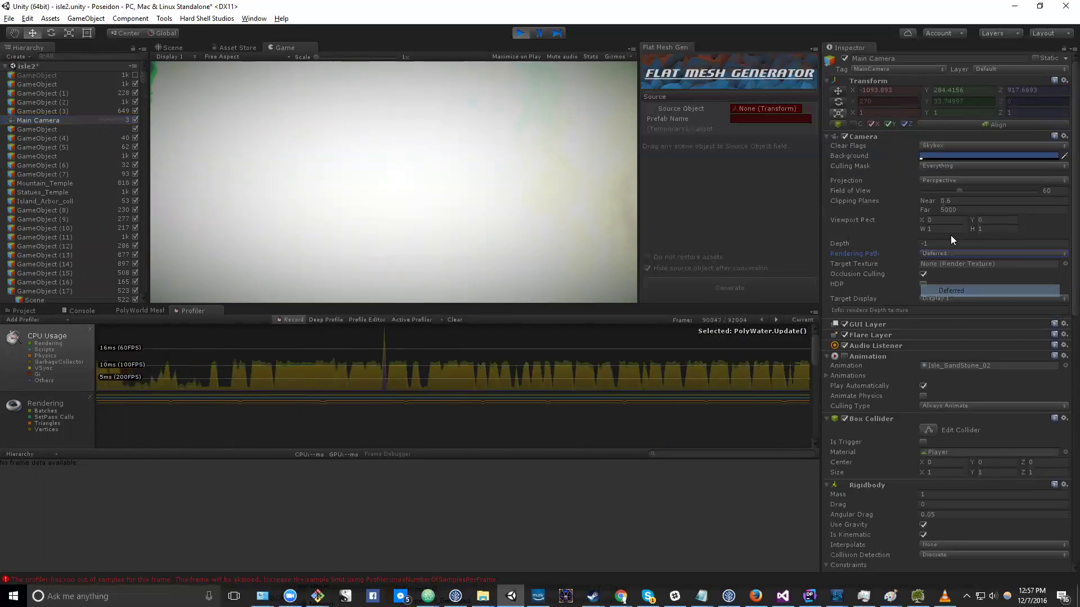
Set the camera's far clipping plane to 10000 and stop Play mode.
left_click(956, 209)
type("10000")
key("Return")
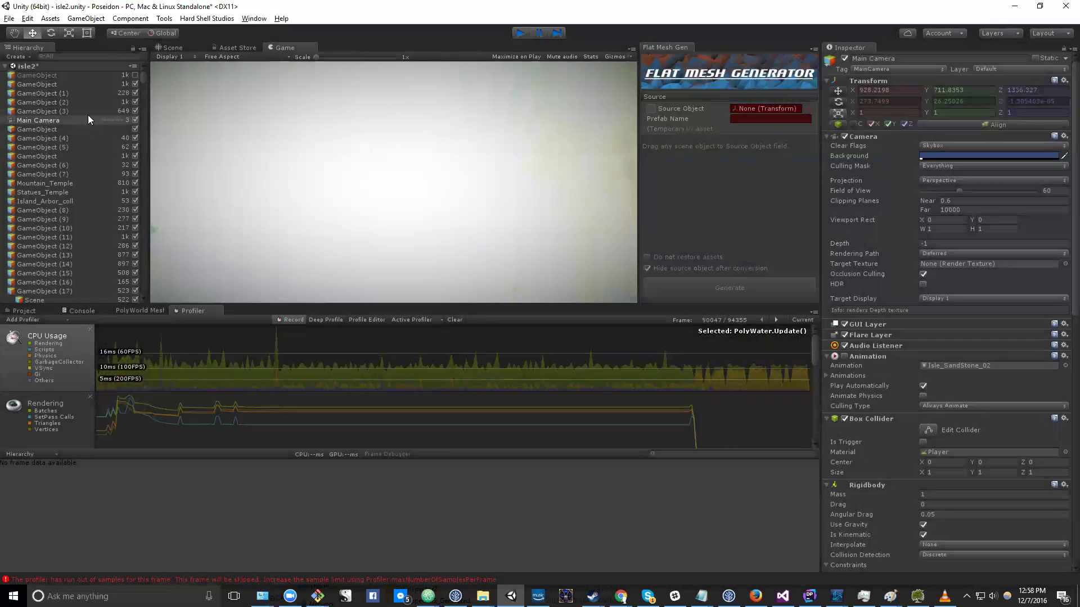
key("ctrl+p")
Return to the Project panel and start replacing the old 'polywater' search.
left_click(58, 118)
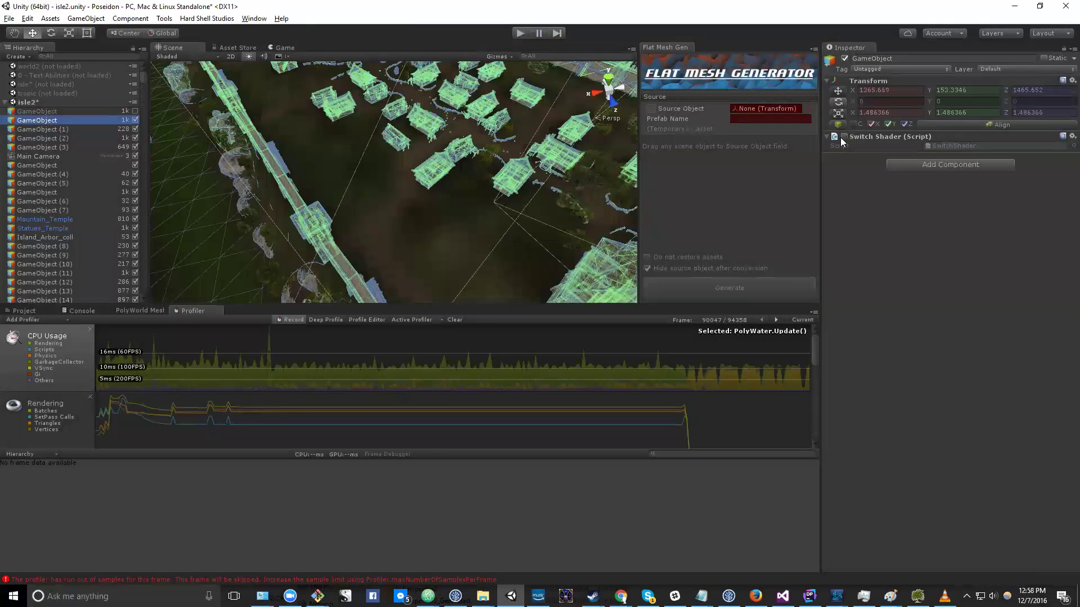
left_click(47, 311)
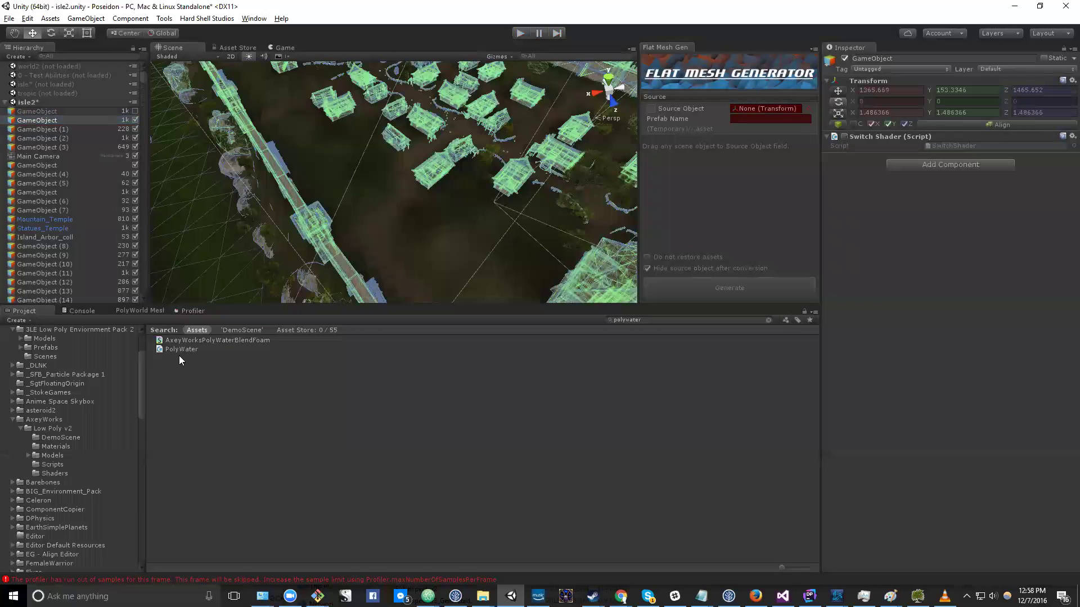
left_click(627, 321)
Search 'polyt' and switch the PolyTerrain material to the Standard shader.
type("polyt")
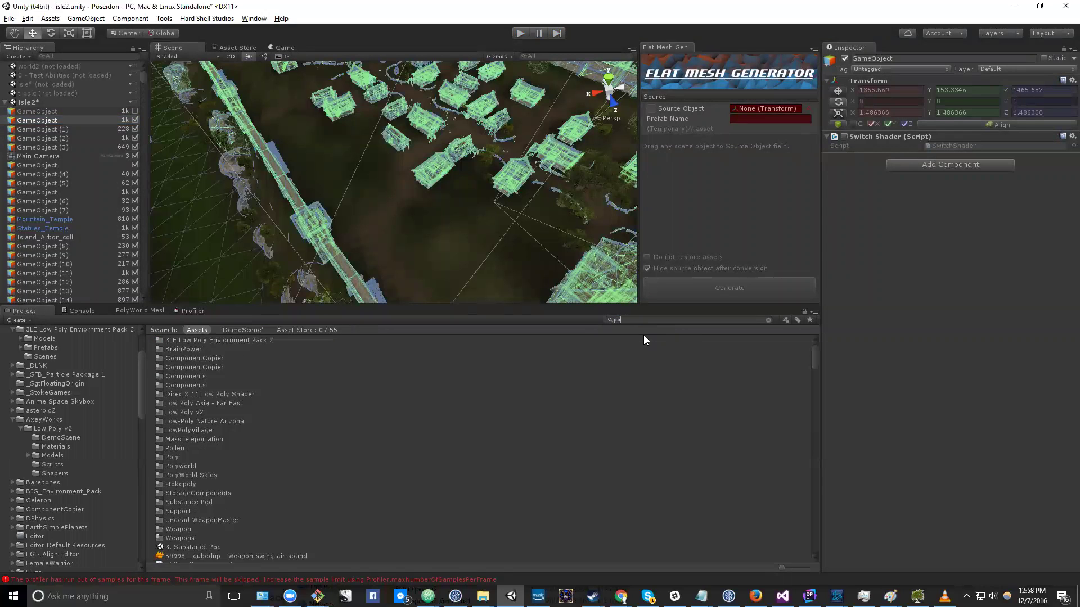
left_click(204, 342)
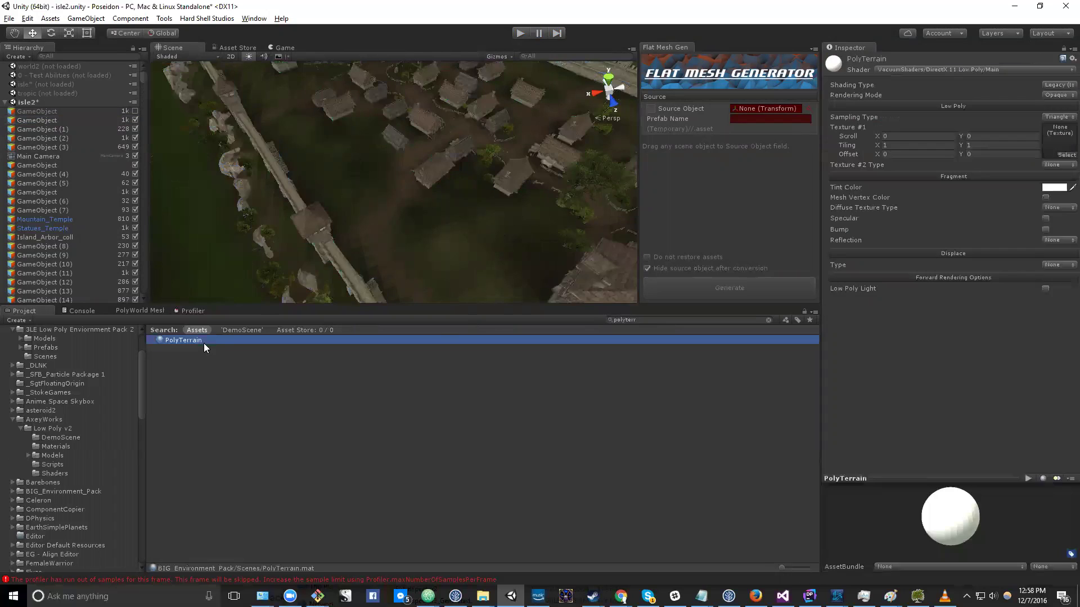
left_click(910, 68)
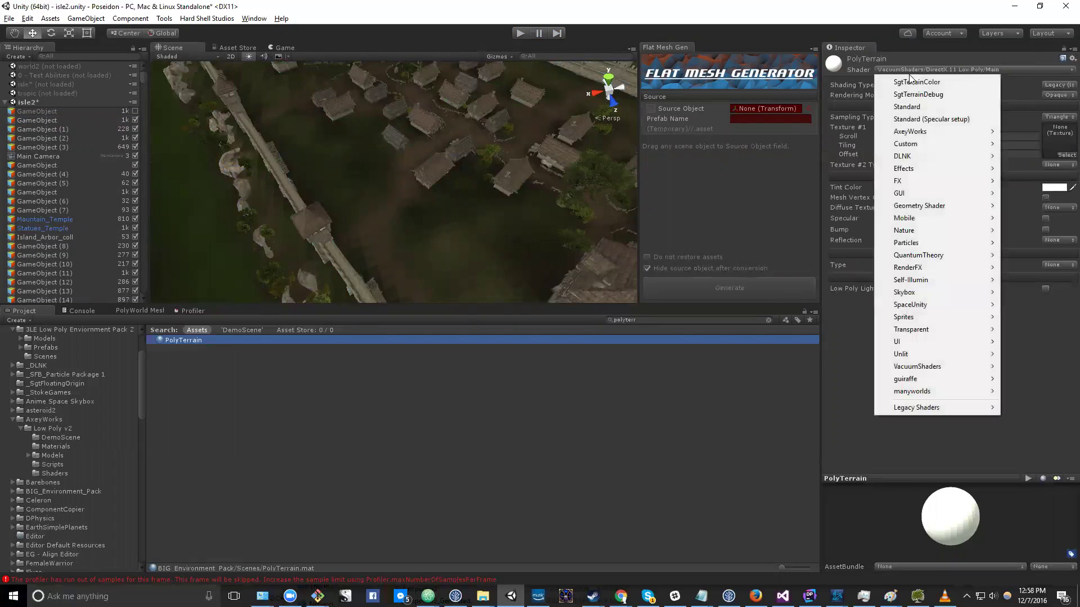
left_click(924, 106)
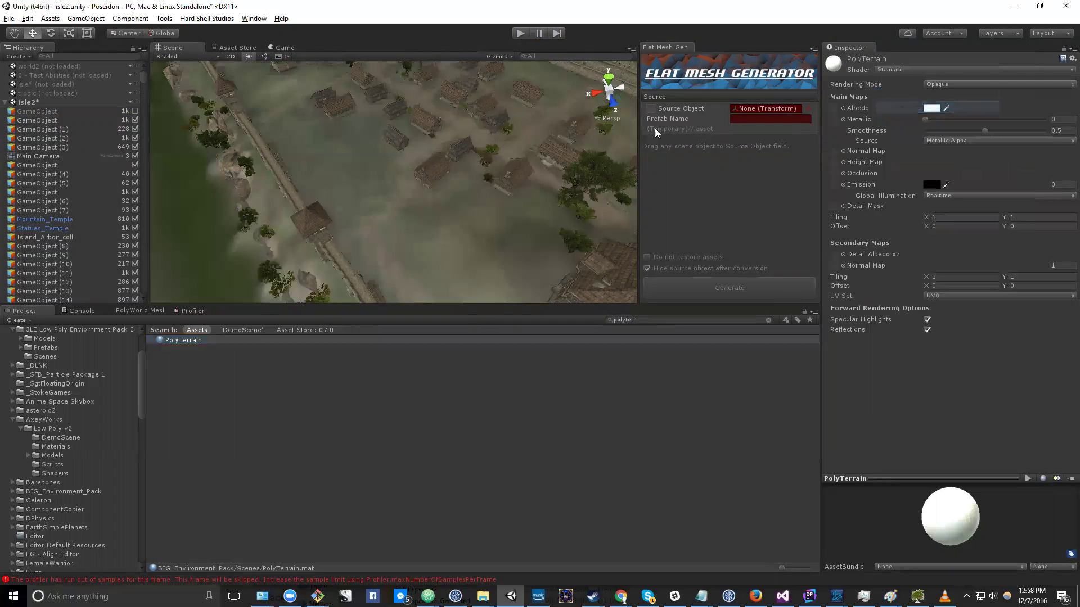
Change PolyTerrain's shader to Legacy Shaders/Diffuse and start play mode.
left_click(929, 69)
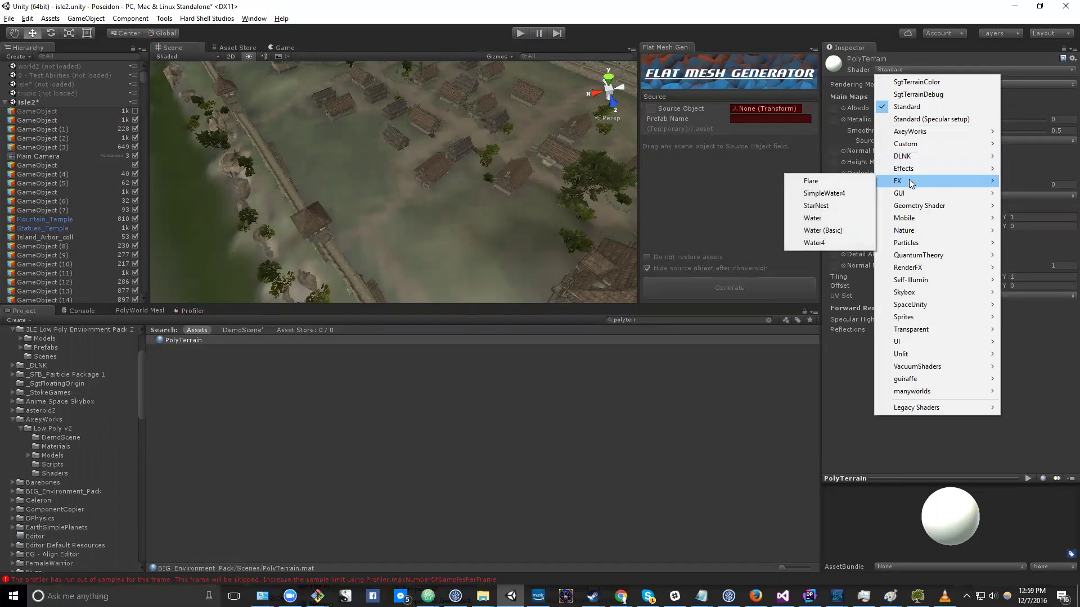
mouse_move(913, 194)
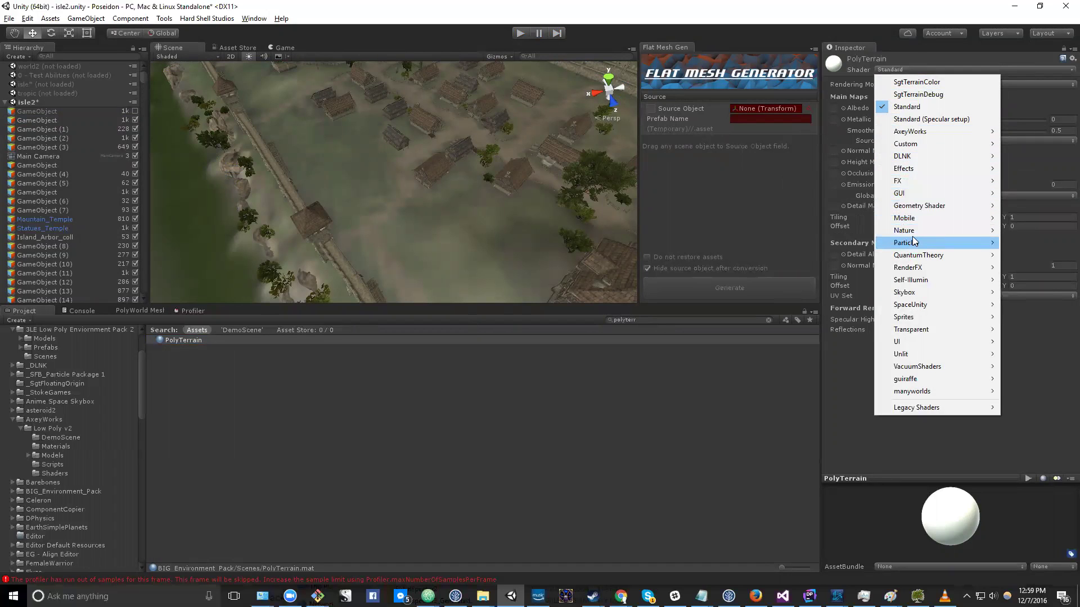
mouse_move(913, 241)
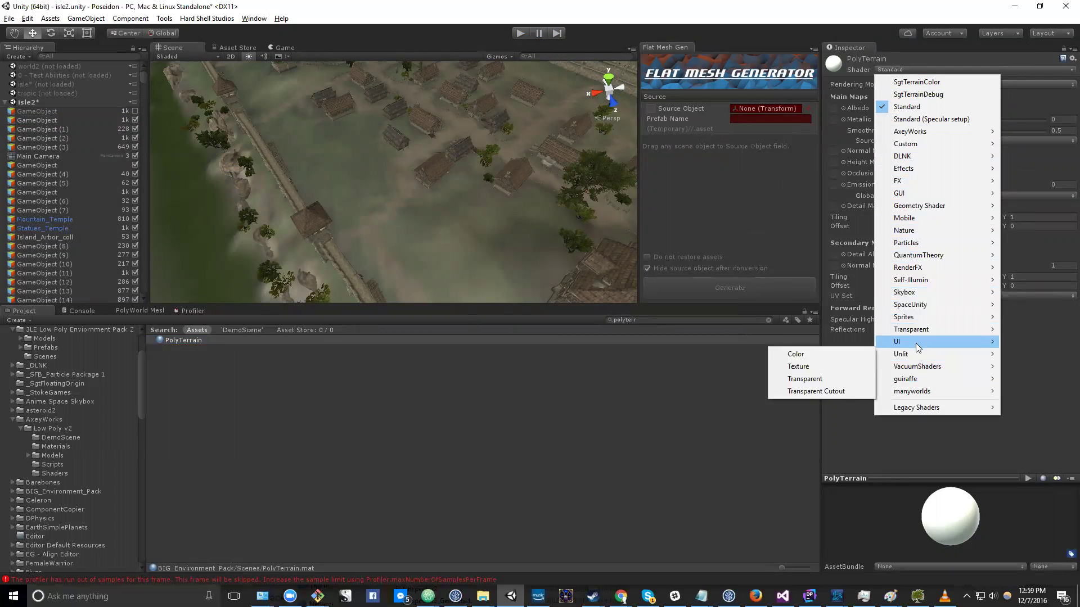
mouse_move(919, 344)
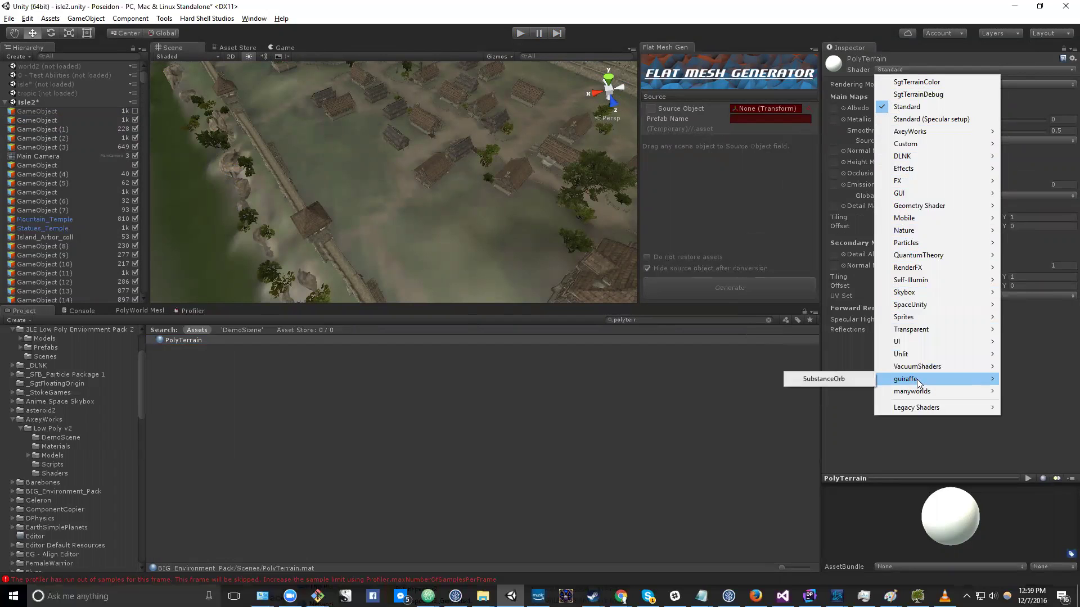
mouse_move(921, 369)
mouse_move(917, 408)
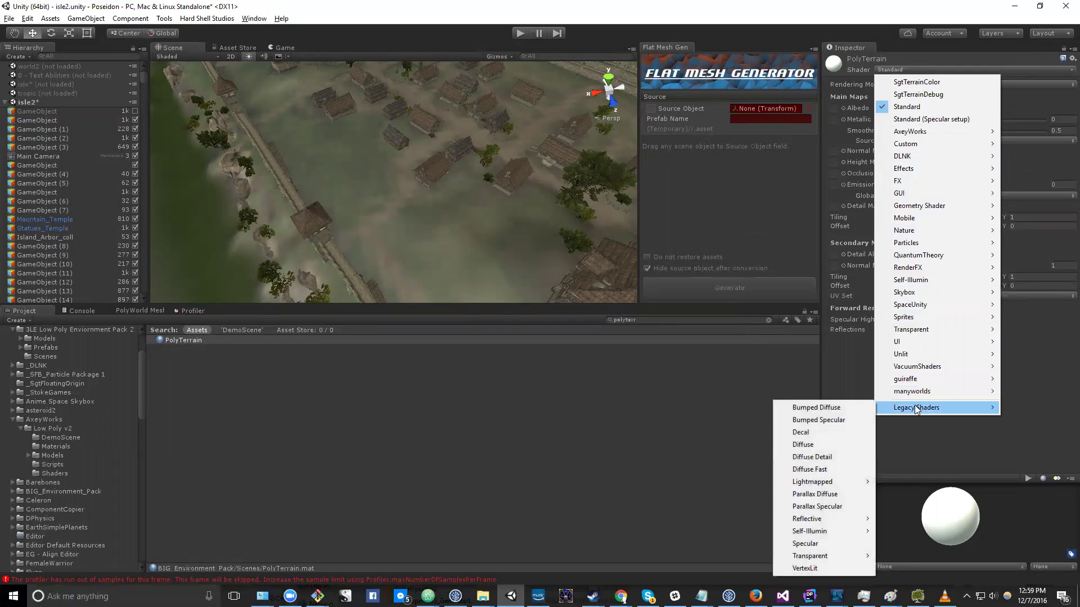
left_click(825, 445)
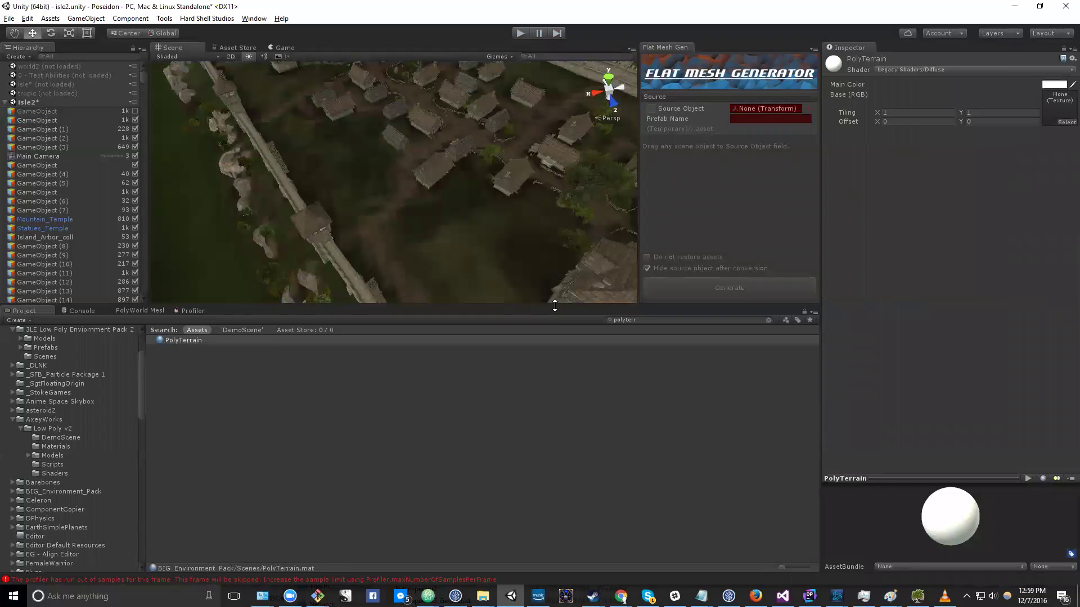
left_click(527, 31)
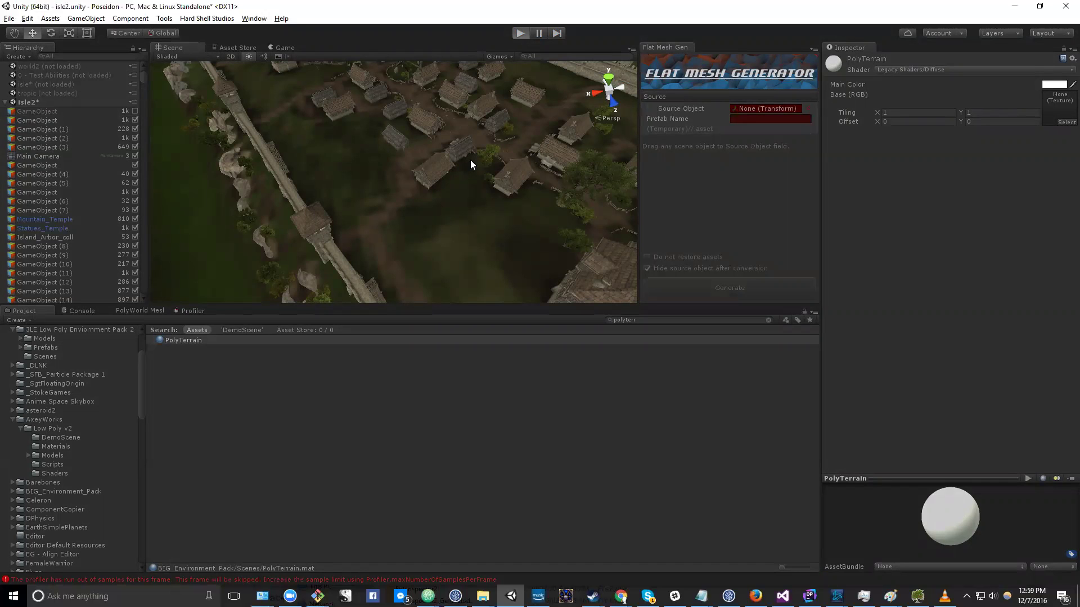
Play the scene, profile a CPU frame showing PolyWater.Update() at 94.1%, then stop.
key("ctrl+p")
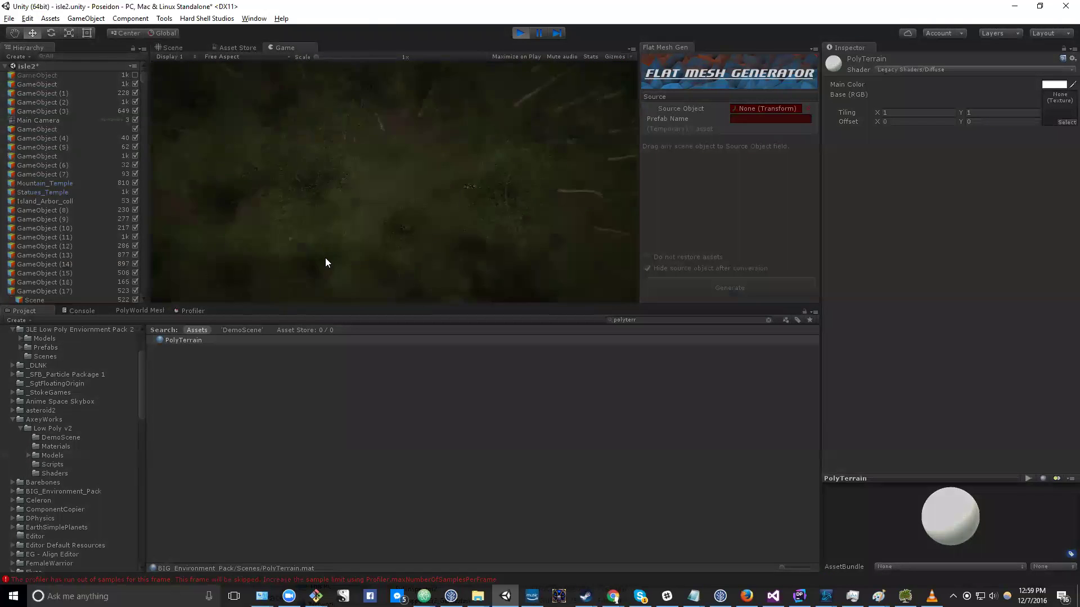
left_click(192, 310)
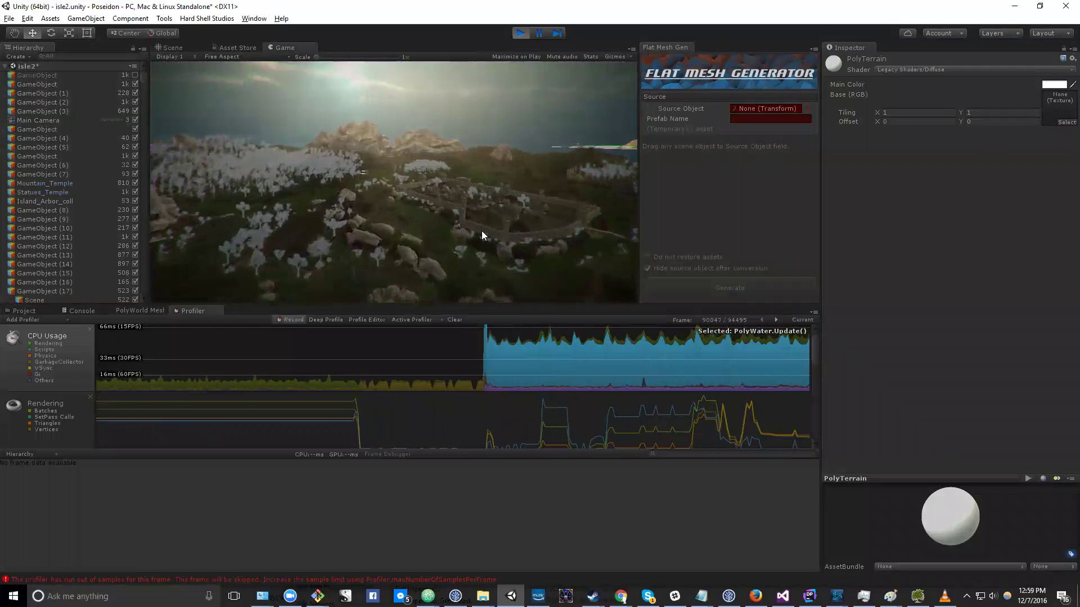
key("ctrl+1")
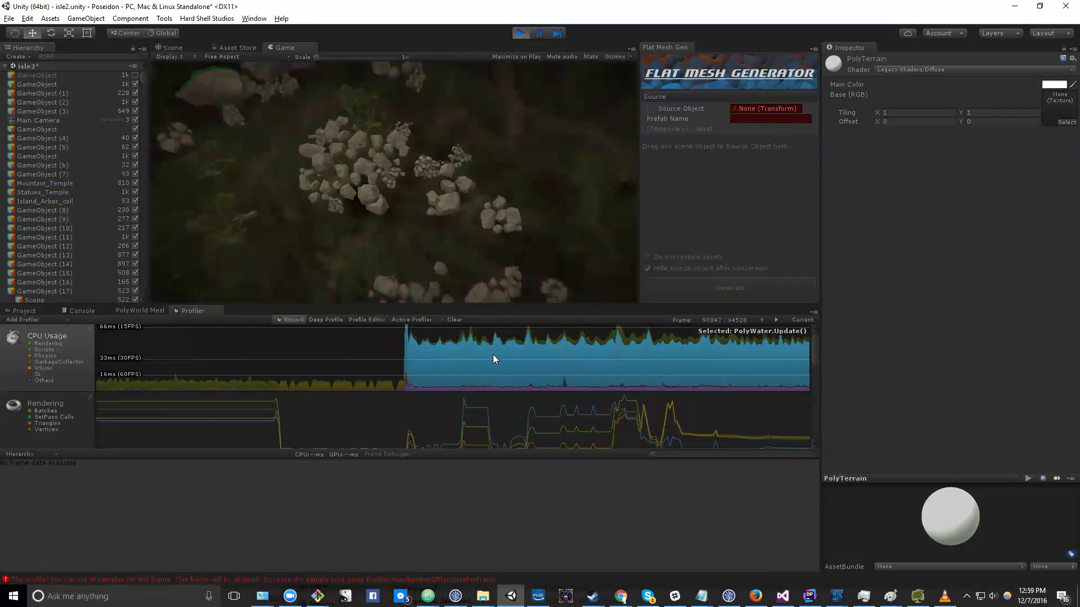
left_click(489, 359)
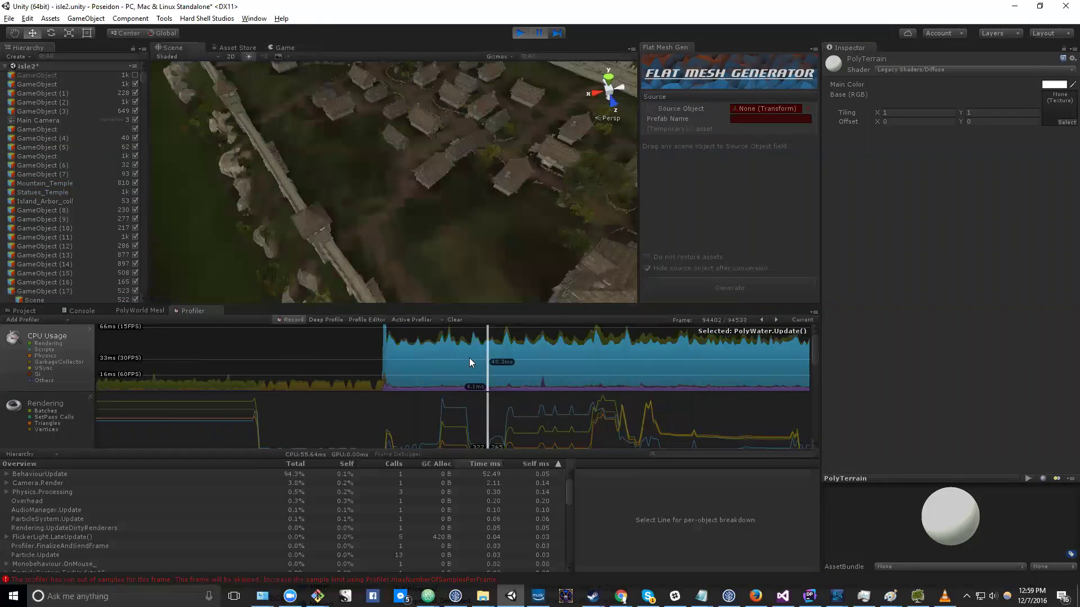
left_click(7, 474)
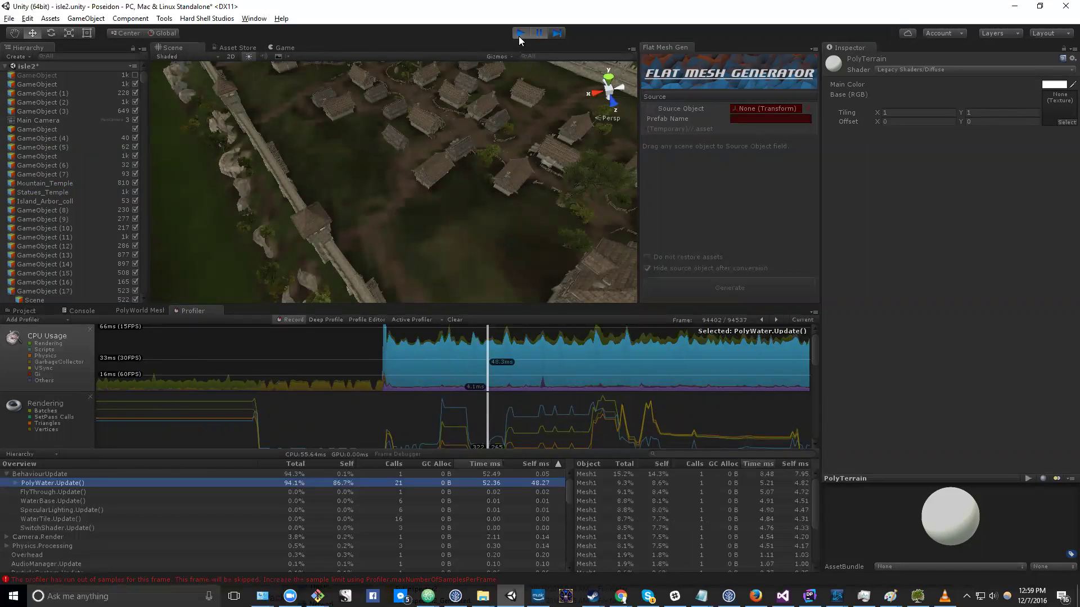
key("ctrl+2")
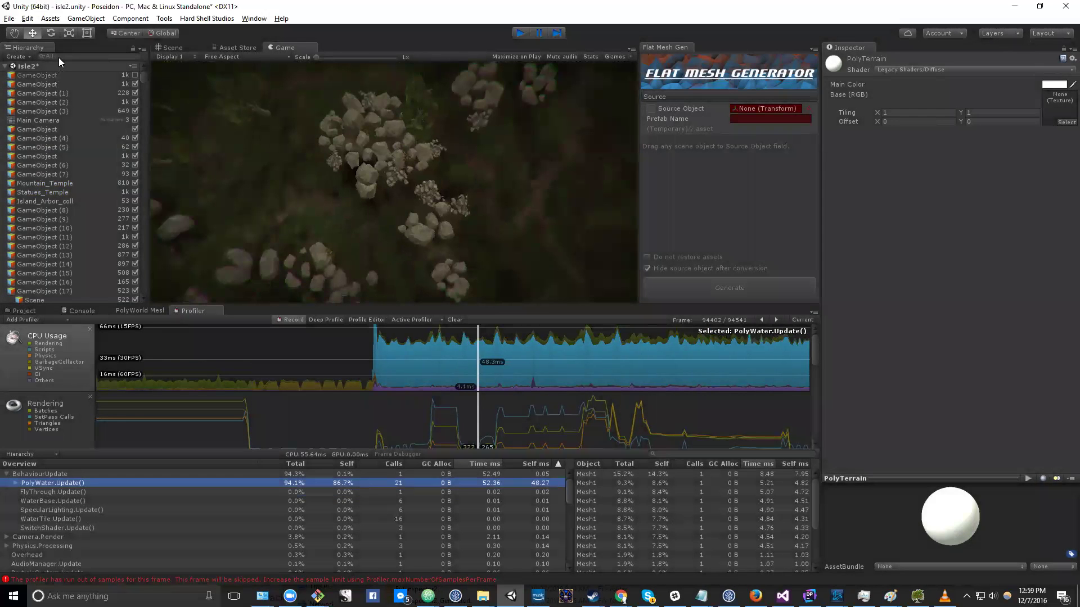
key("ctrl+p")
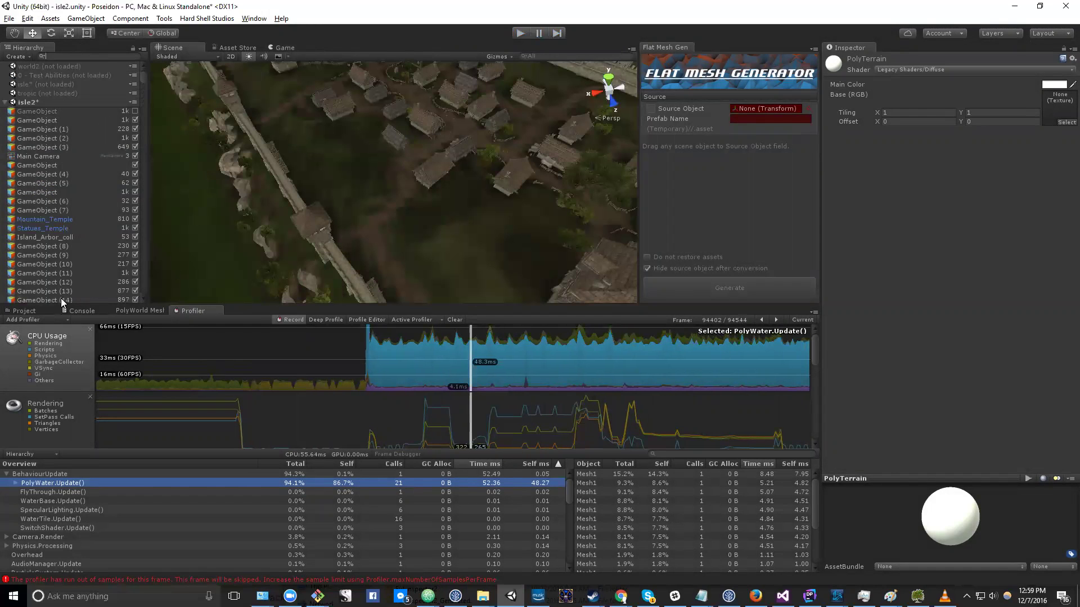
Search 'polywat' and find the scene references of the PolyWater script.
left_click(25, 311)
type("polywat")
left_click(185, 350)
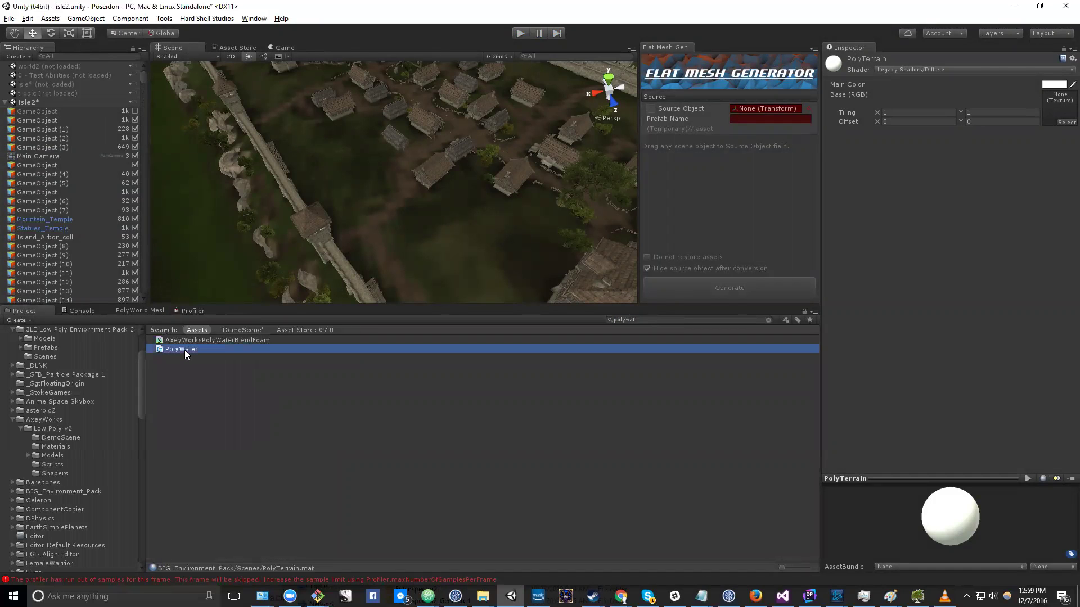
right_click(185, 350)
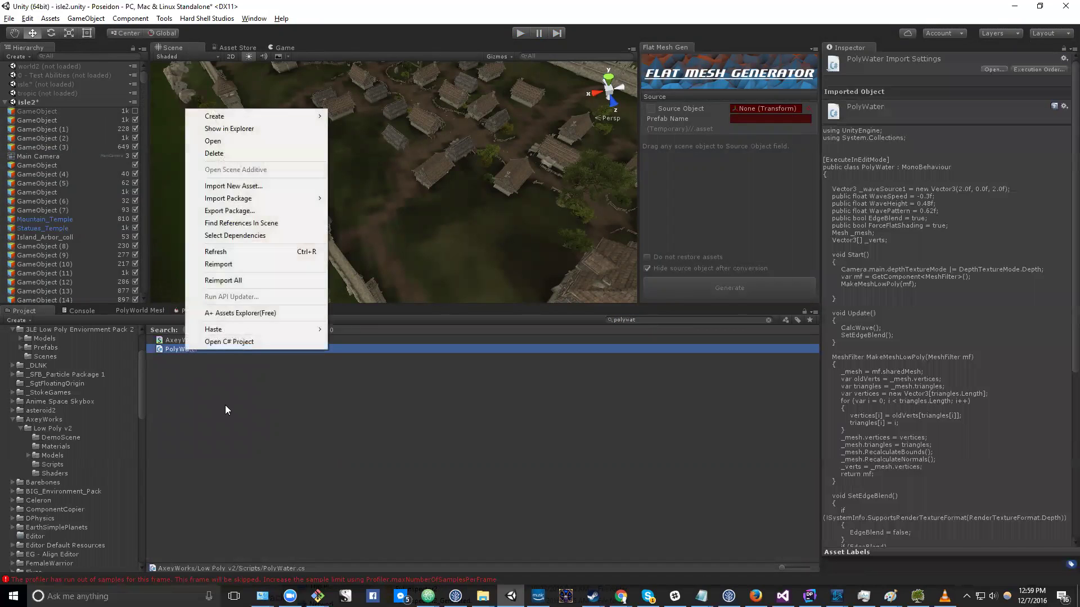
left_click(262, 224)
Make all filtered Mesh1 water objects active, then select a single Mesh1.
left_click(63, 70)
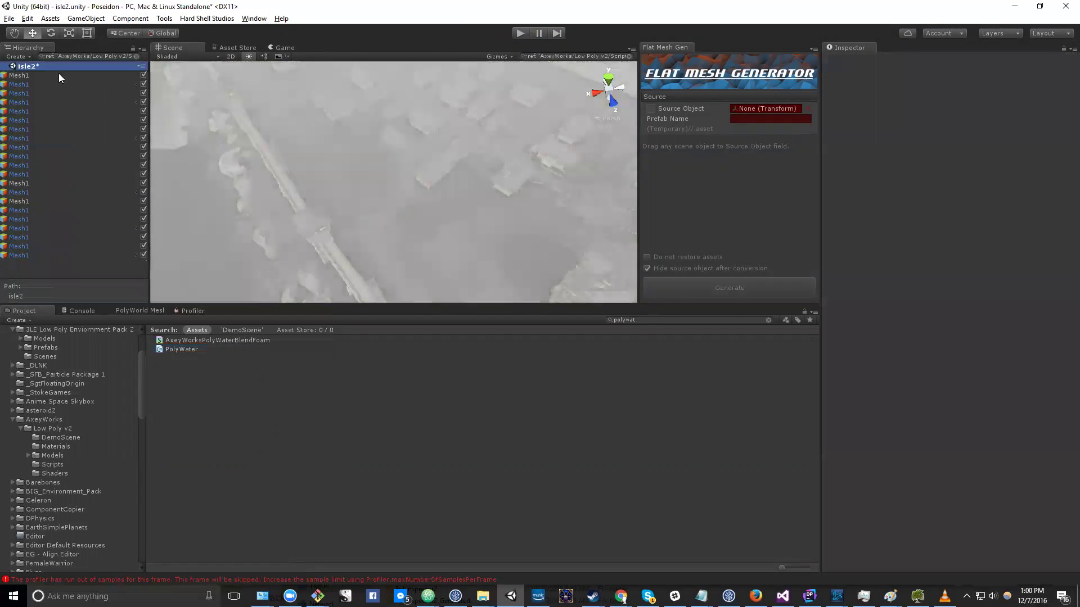
left_click(52, 202)
scroll(58, 235, "down", 1)
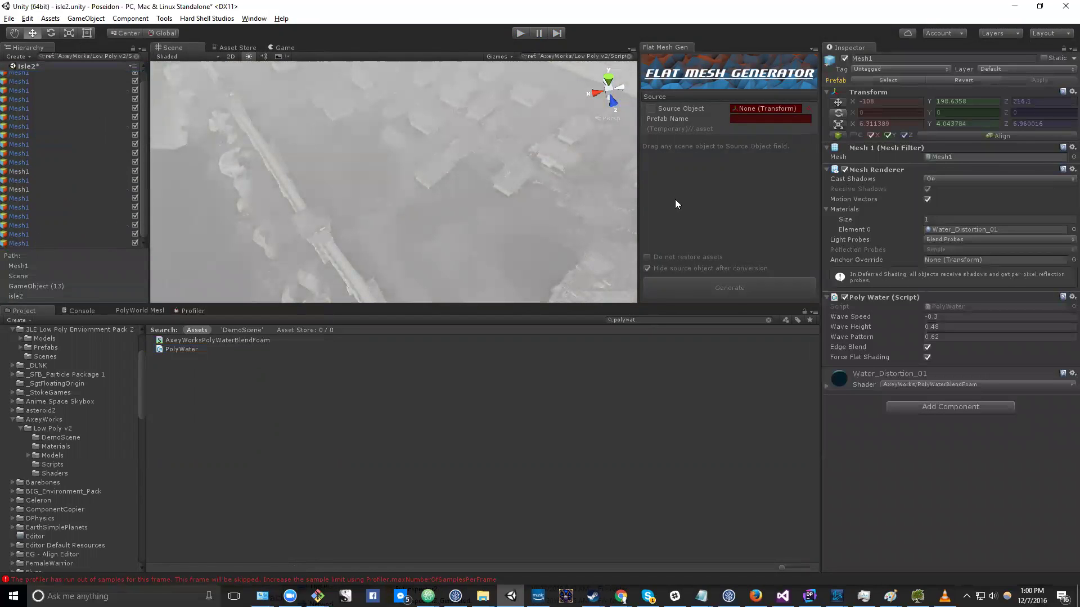
key("ctrl+a")
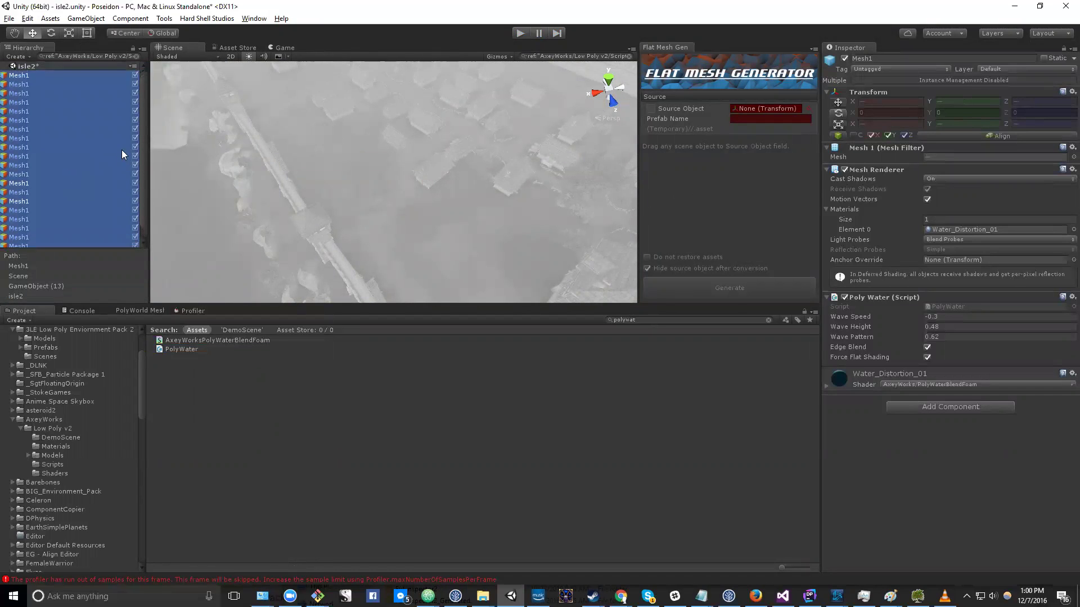
left_click(847, 61)
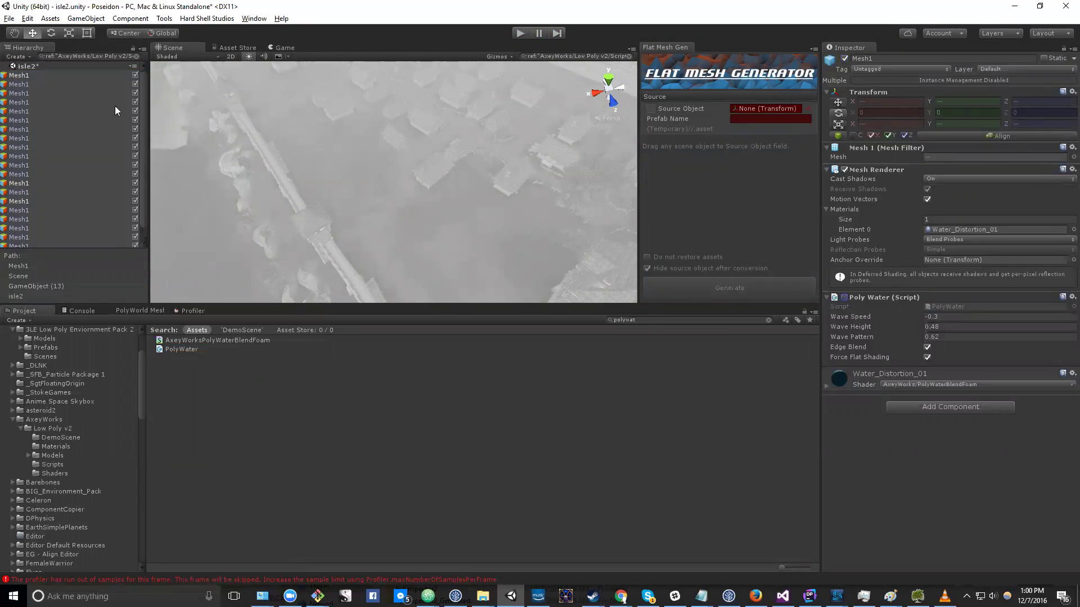
left_click(99, 105)
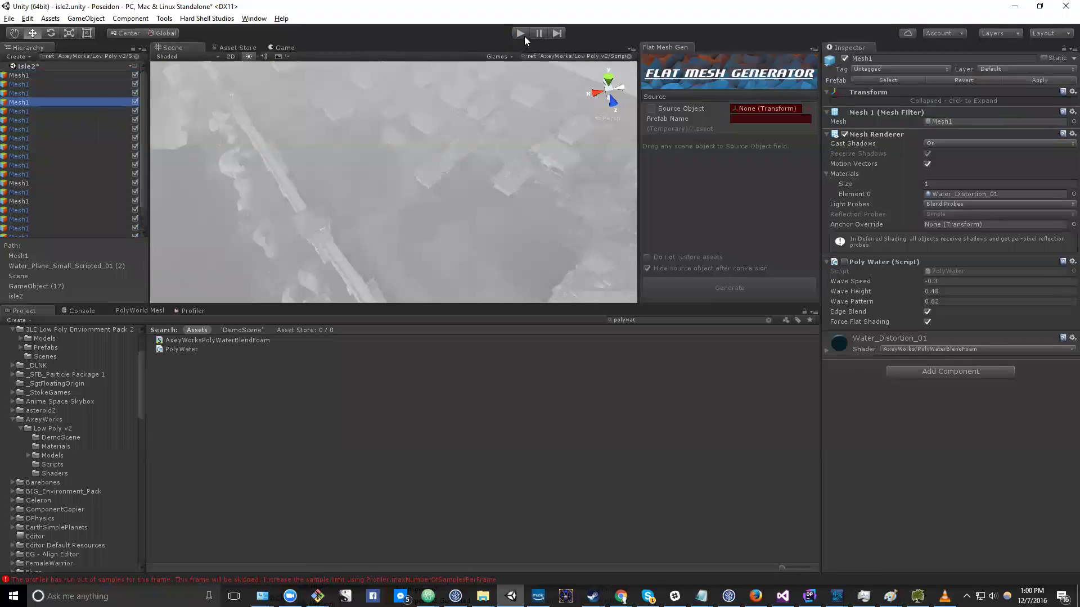
Replay the scene with the Profiler showing CPU frame times mostly below 33 ms, then stop.
left_click(521, 33)
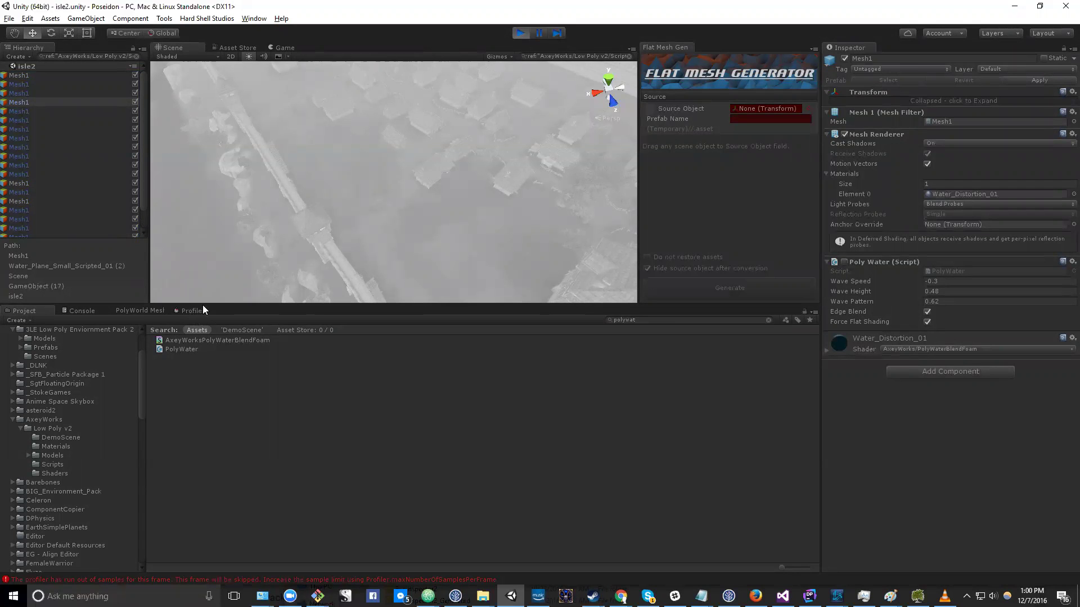
left_click(196, 310)
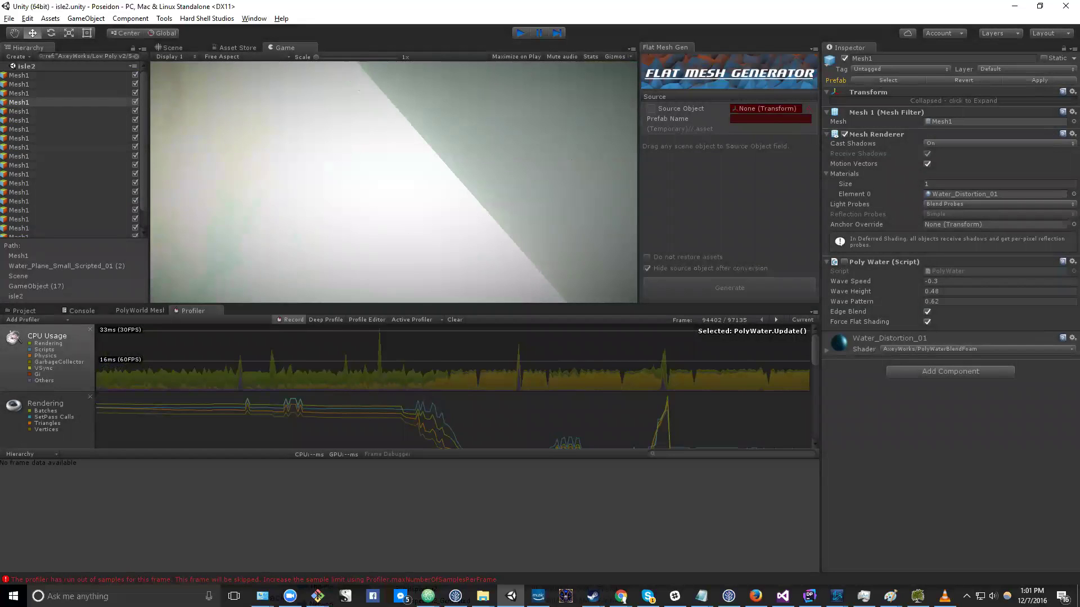
key("ctrl+p")
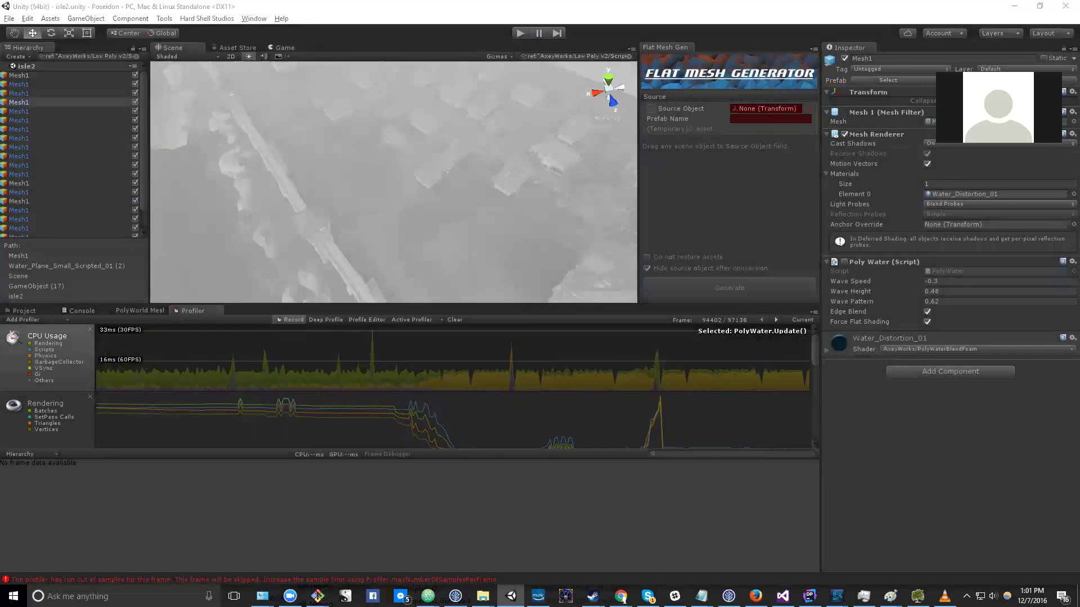